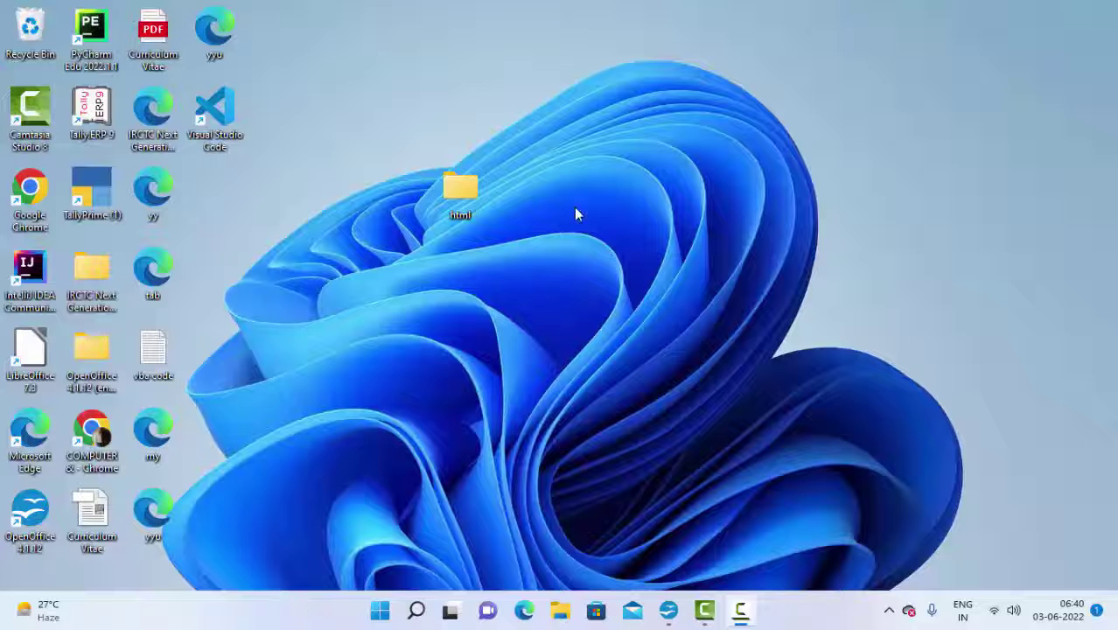
- Refresh the desktop and bring New Database5's Table1 data window to the front
right_click(648, 131)
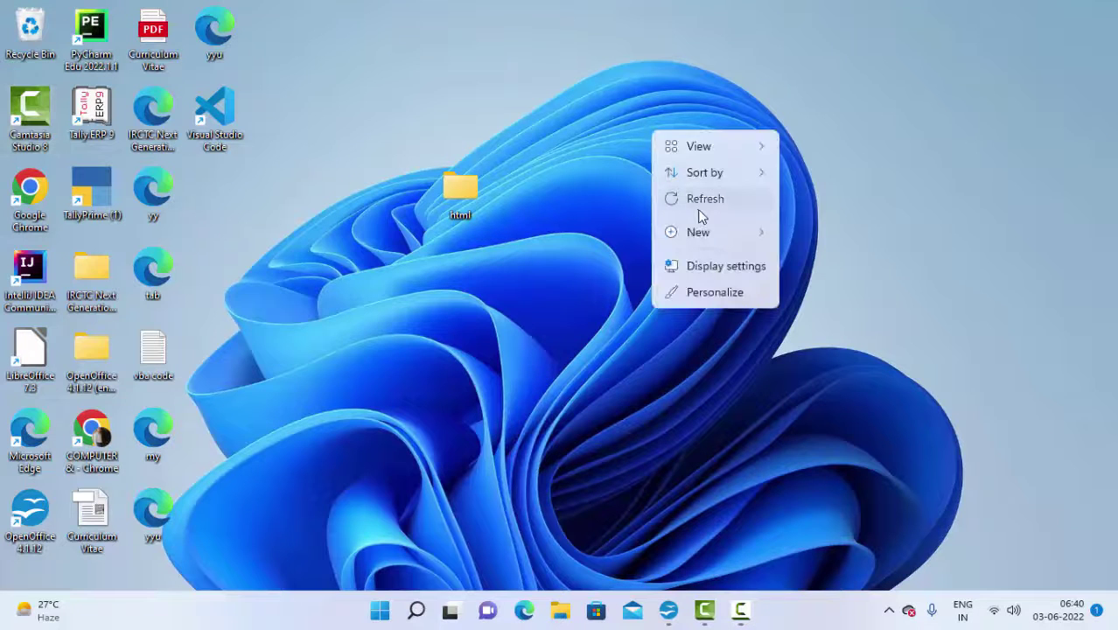
left_click(697, 207)
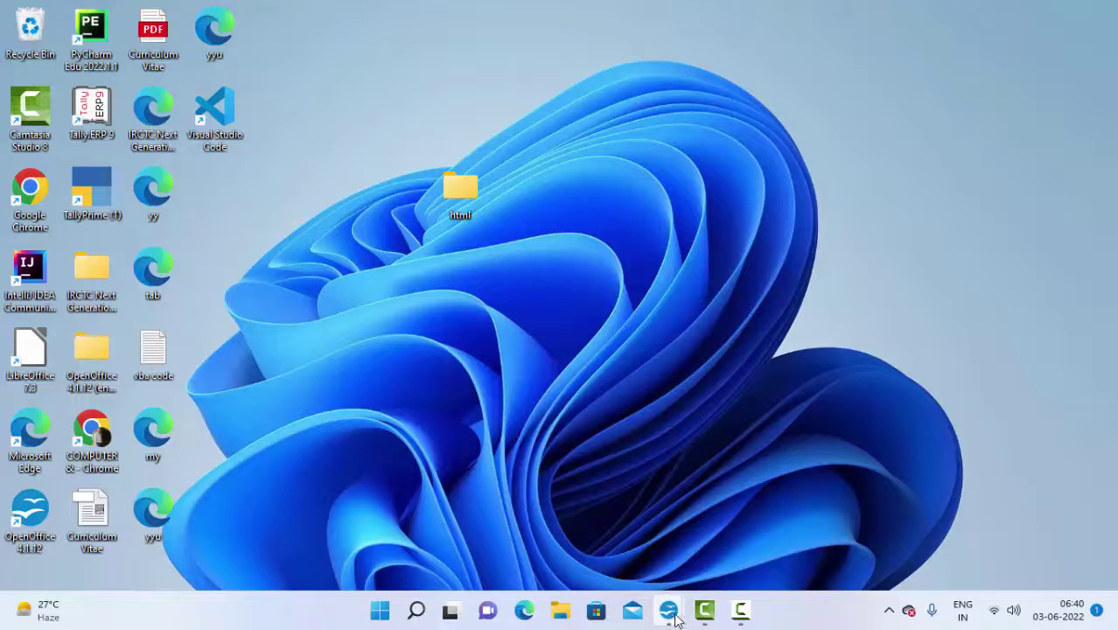
left_click(671, 614)
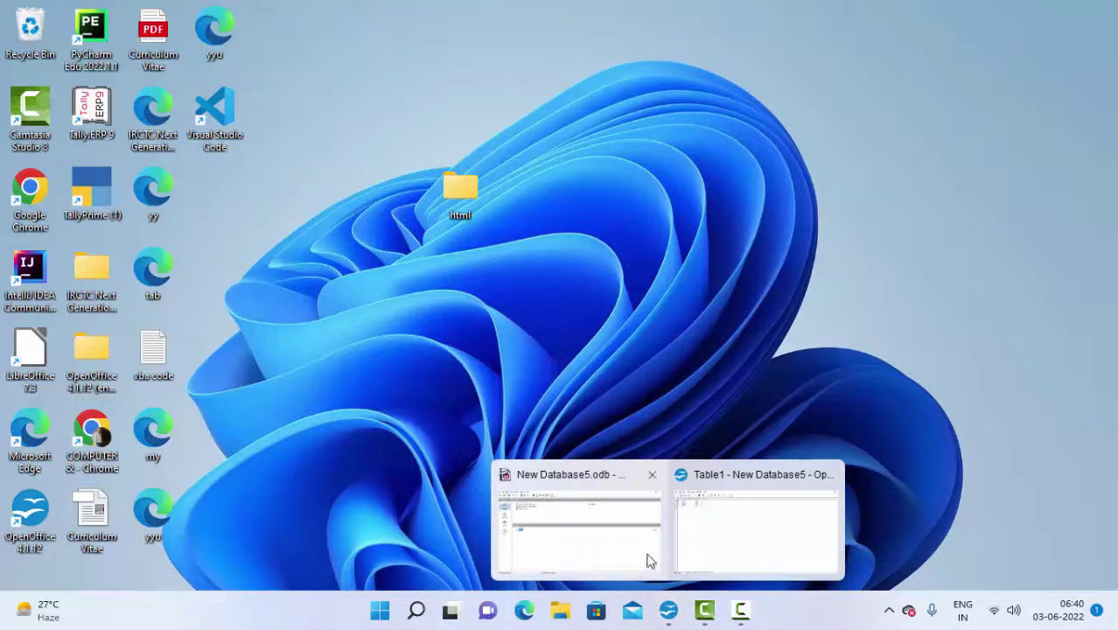
left_click(719, 538)
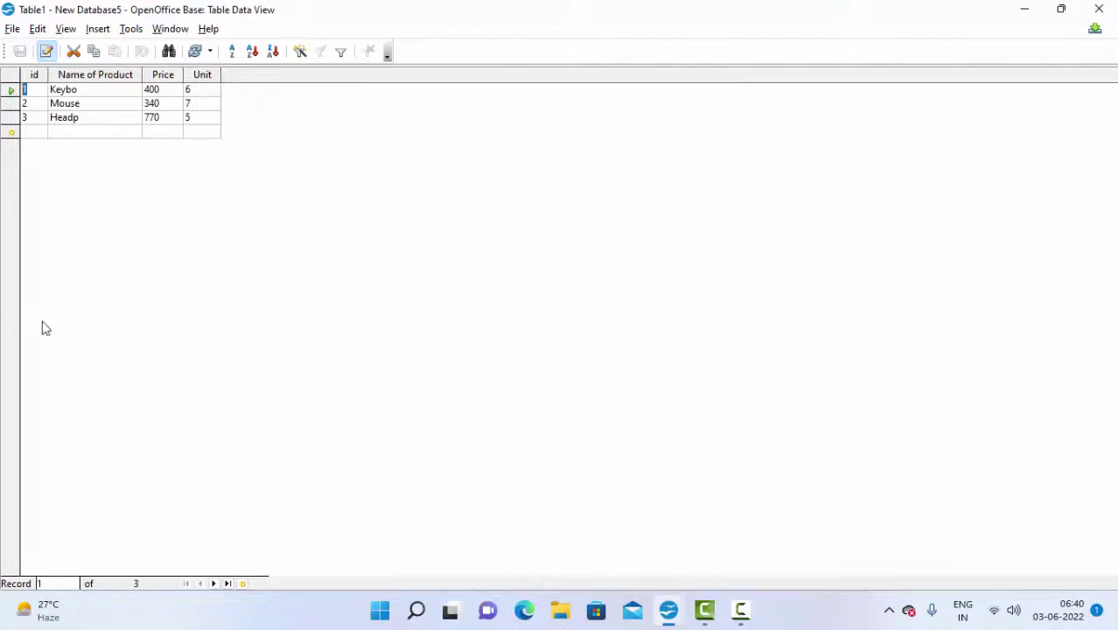
- Lengthen record 3's name from Headp to Headphone and commit it, triggering the value-too-long error
left_click(99, 90)
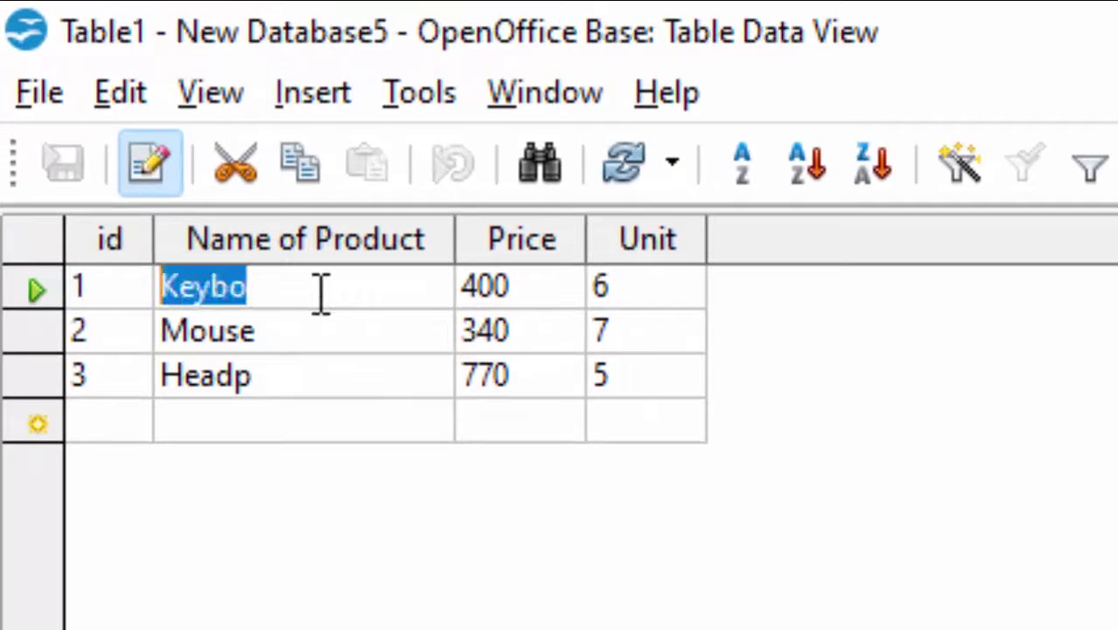
left_click(100, 90)
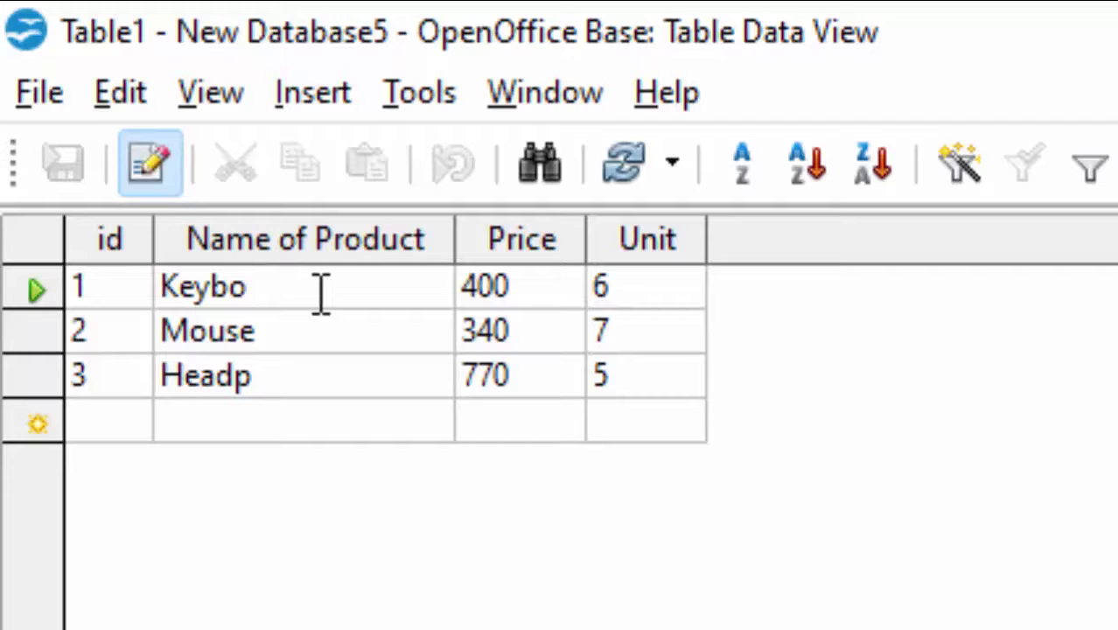
key("Down")
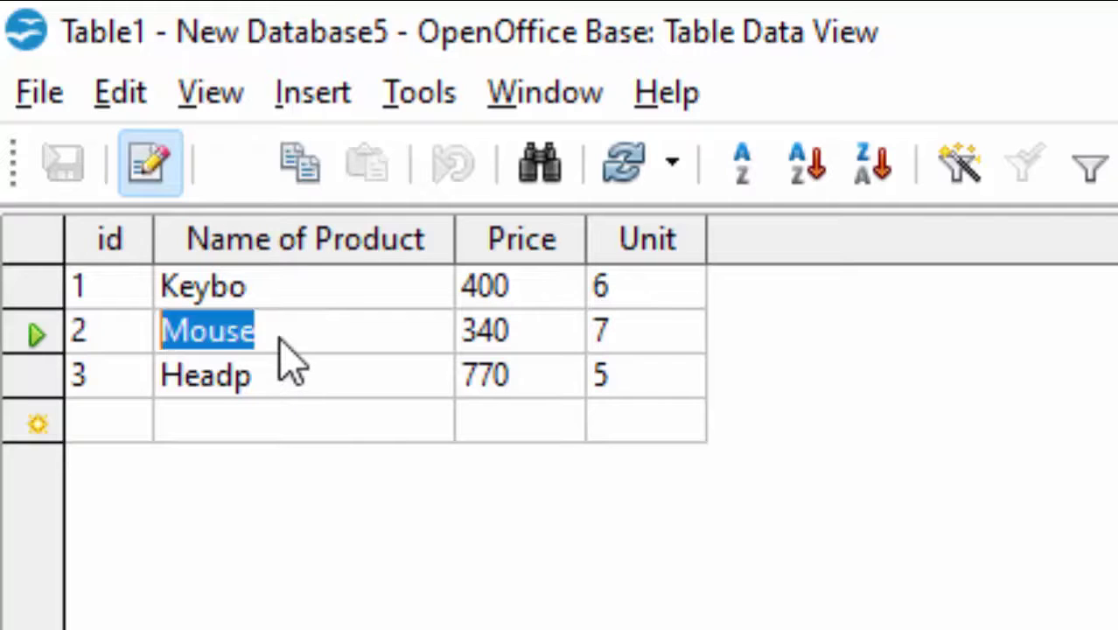
left_click(299, 392)
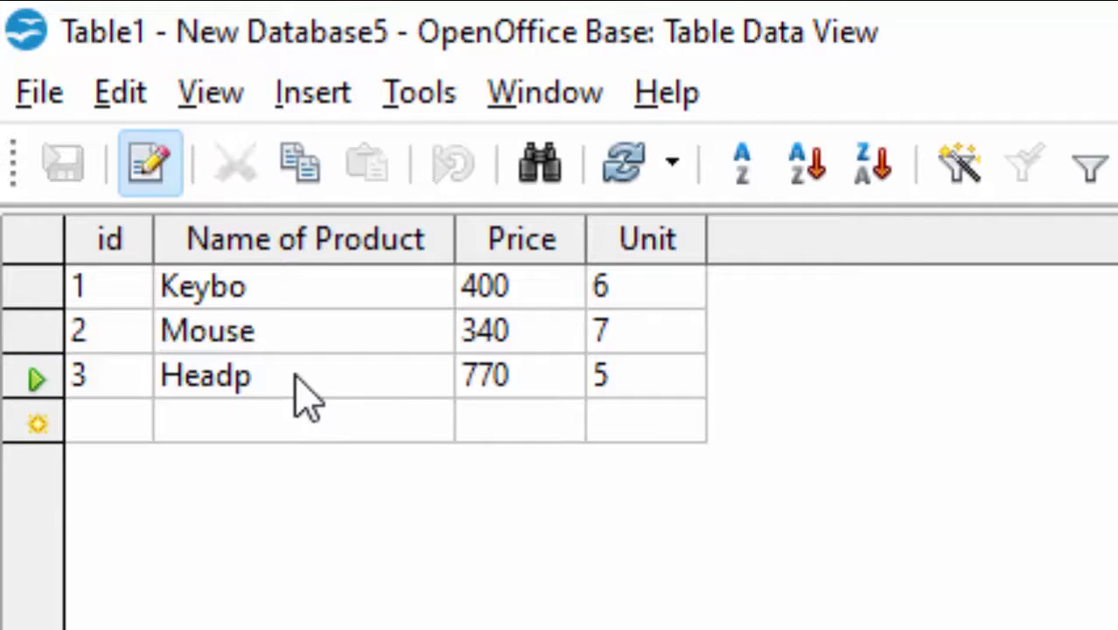
left_click(300, 378)
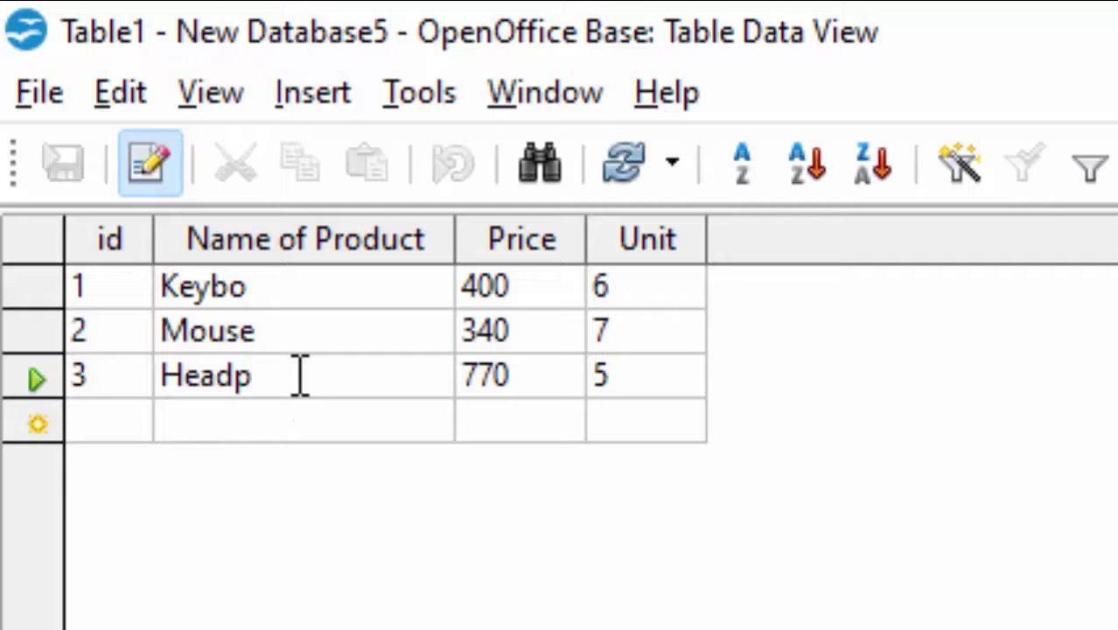
type("oo")
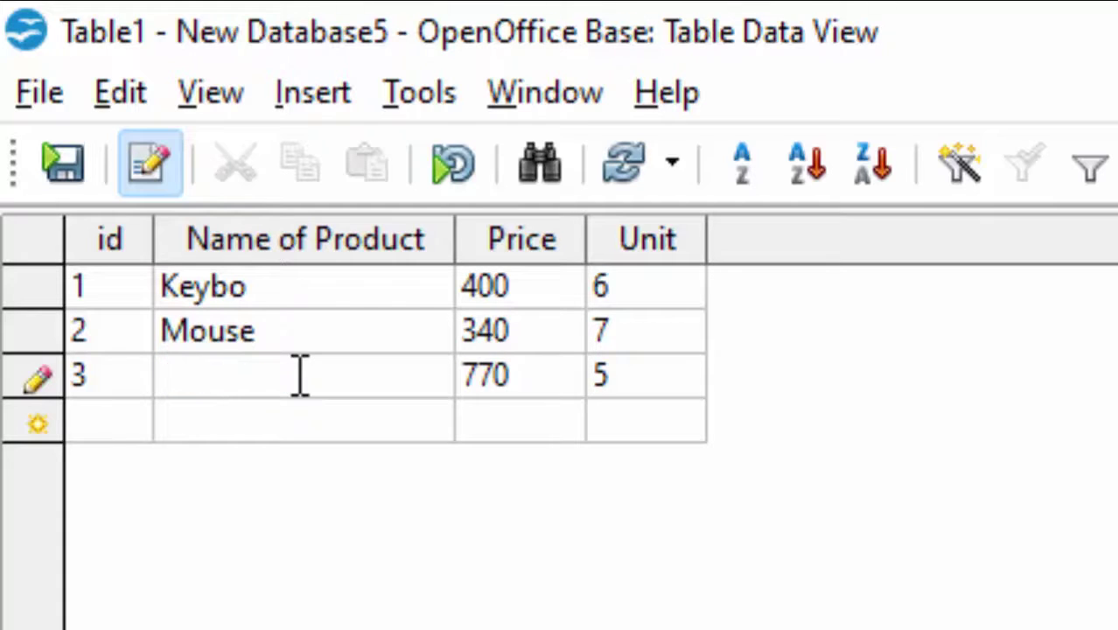
key("BackSpace")
key("BackSpace")
type("ho")
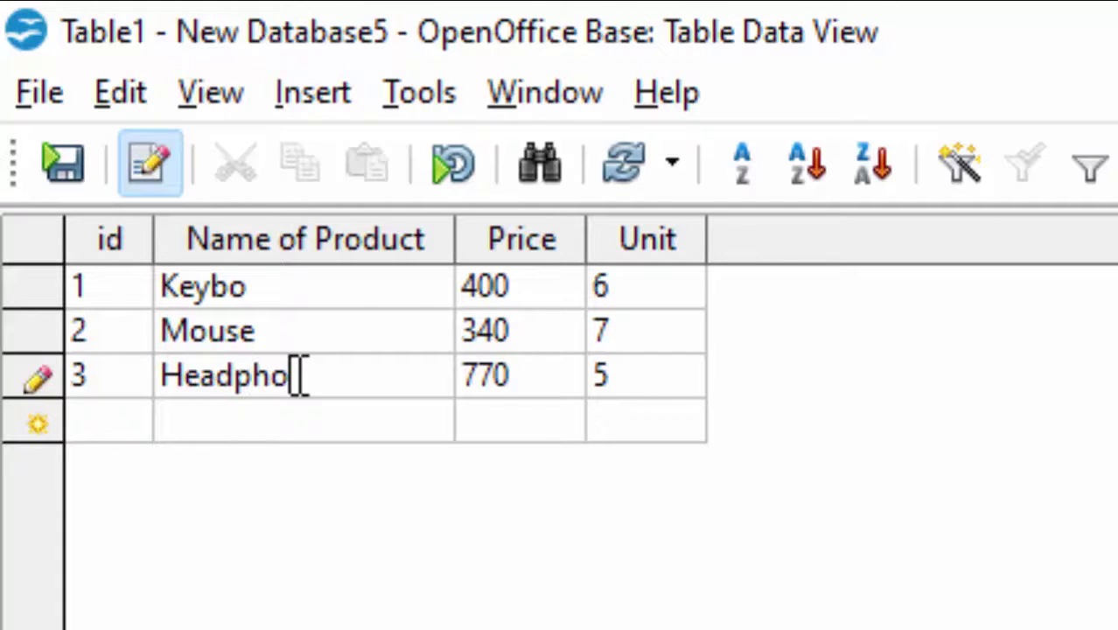
type("ne\\")
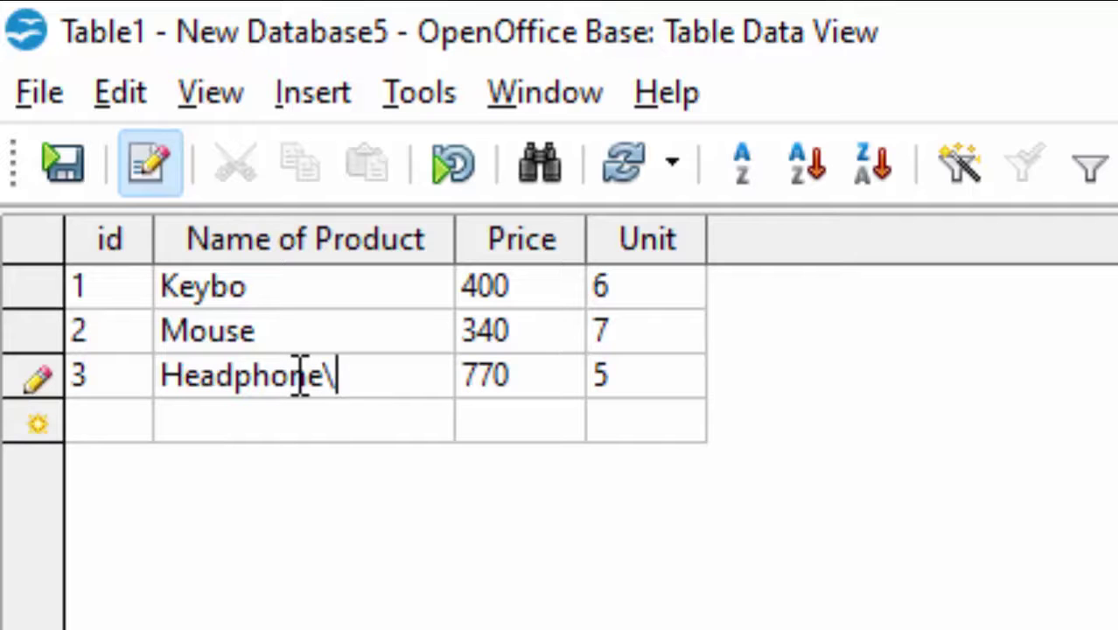
key("BackSpace")
key("Tab")
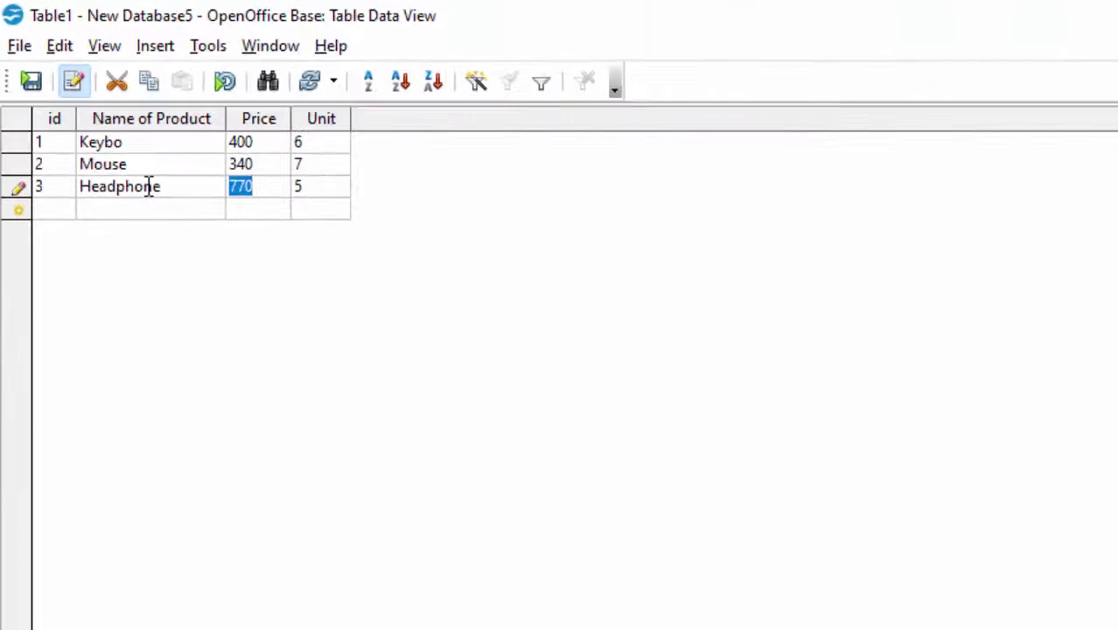
key("Tab")
key("Tab")
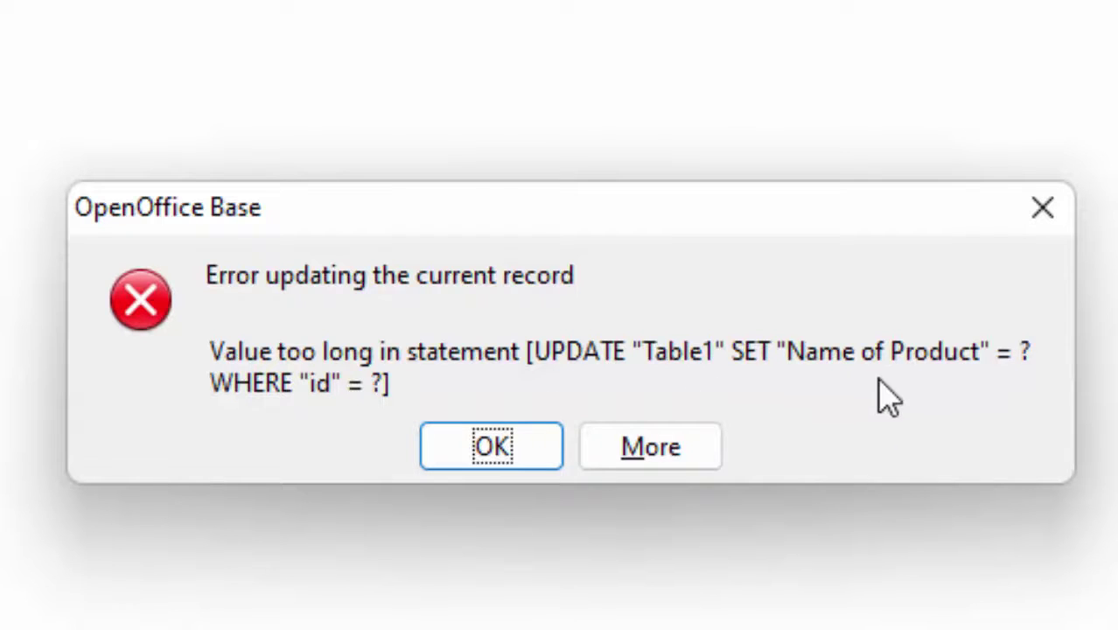
- Dismiss the error and try saving the Headphone record, which is rejected again
left_click(523, 460)
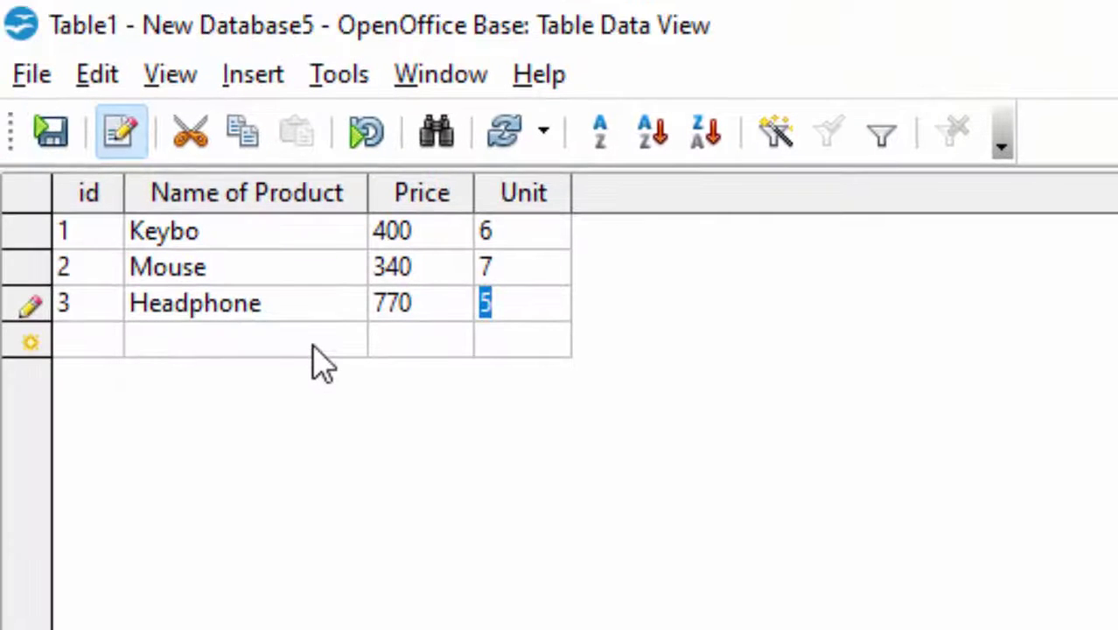
left_click(486, 303)
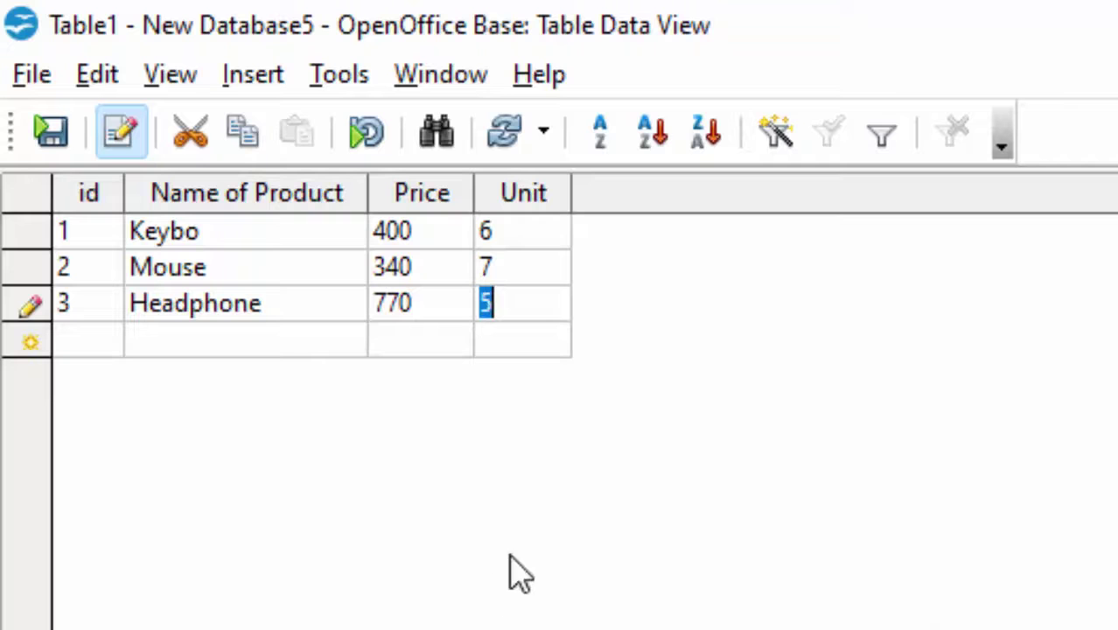
key("ctrl+w")
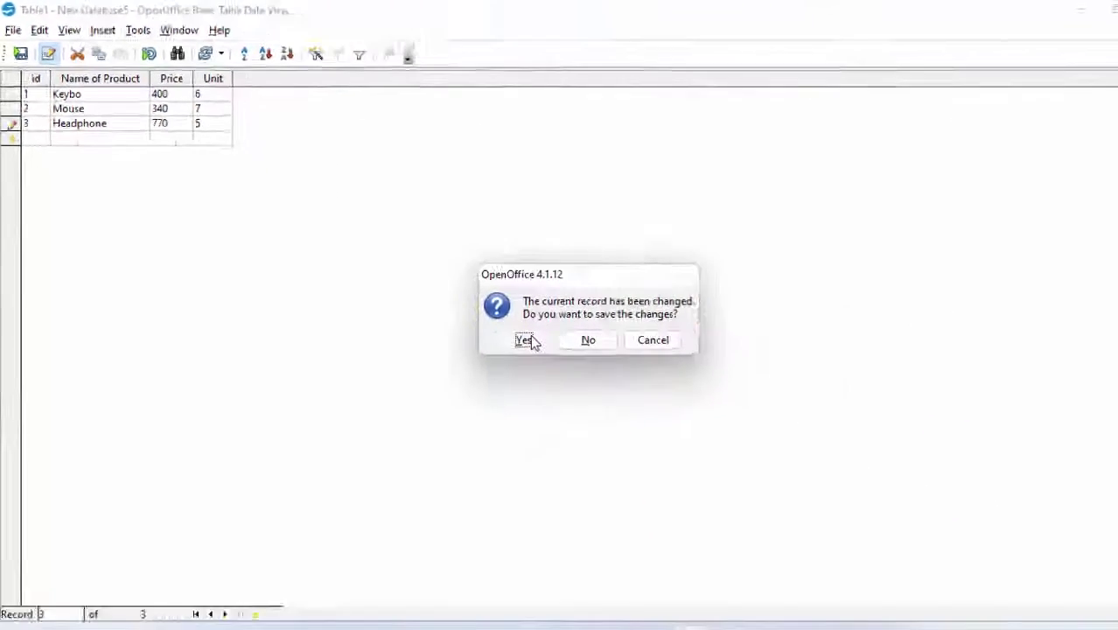
left_click(918, 595)
left_click(514, 379)
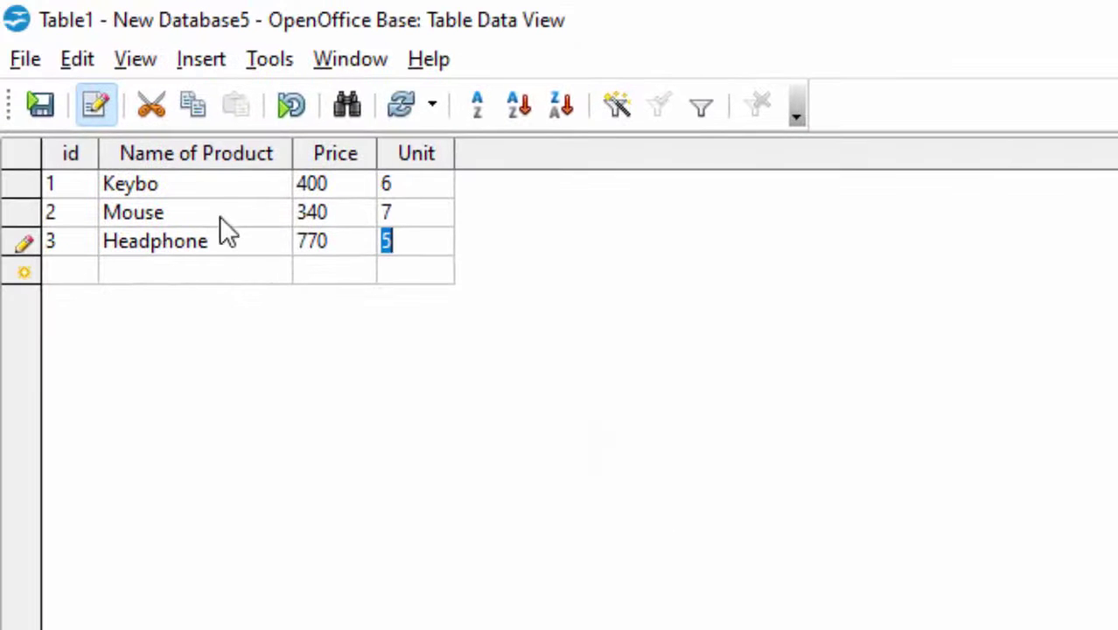
- Trim record 3's name back to Headp, then close Table1 and save the record
left_click(247, 241)
left_click(247, 241)
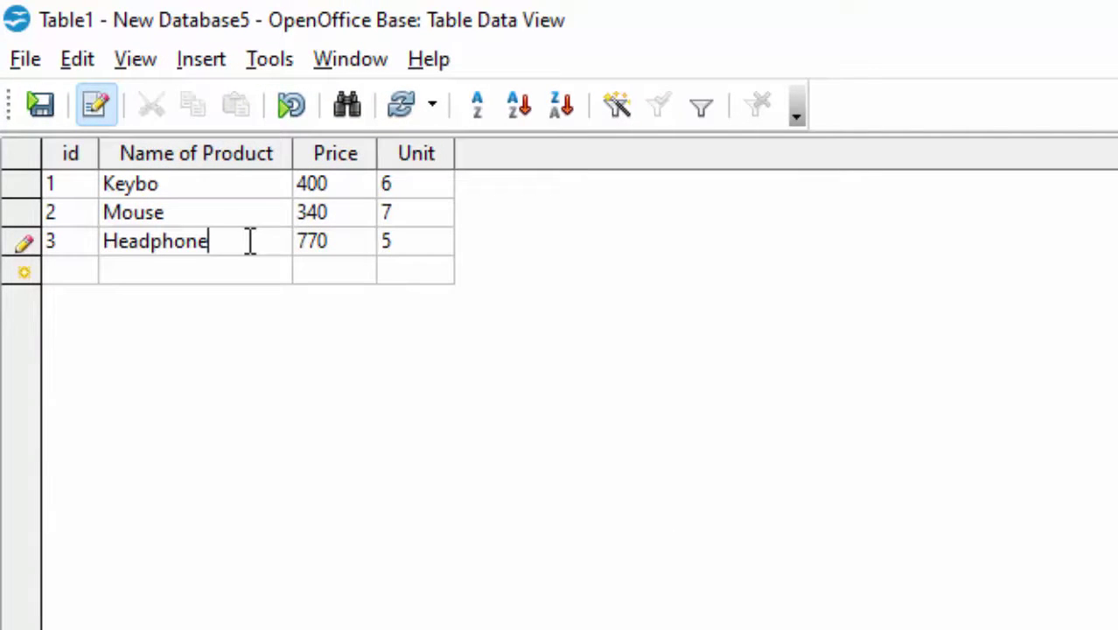
key("BackSpace")
key("BackSpace")
key("BackSpace")
key("BackSpace")
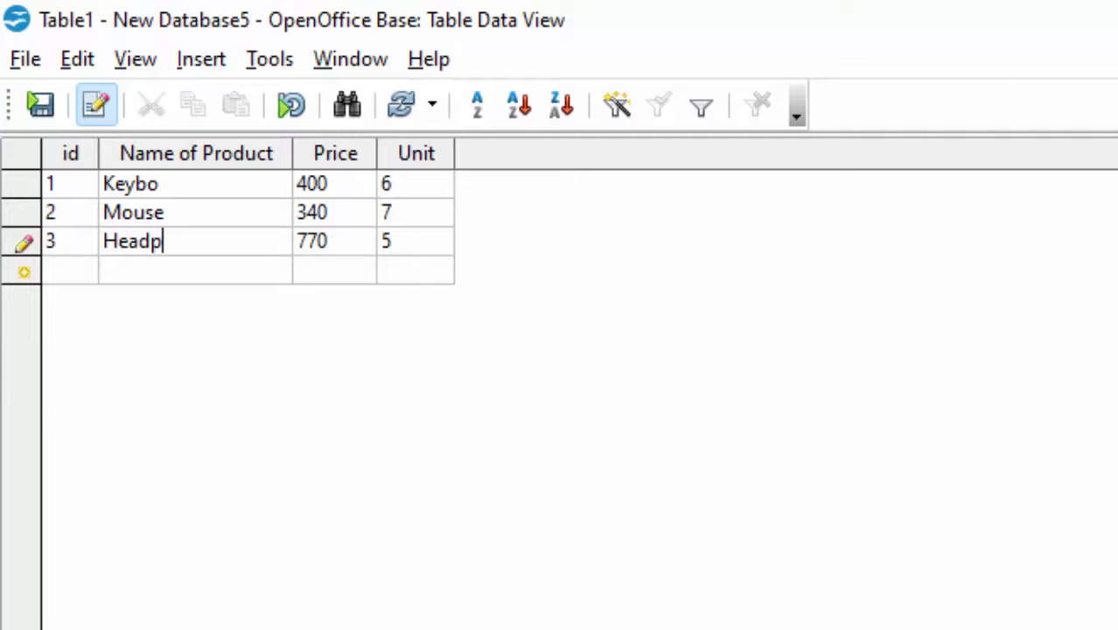
key("ctrl+w")
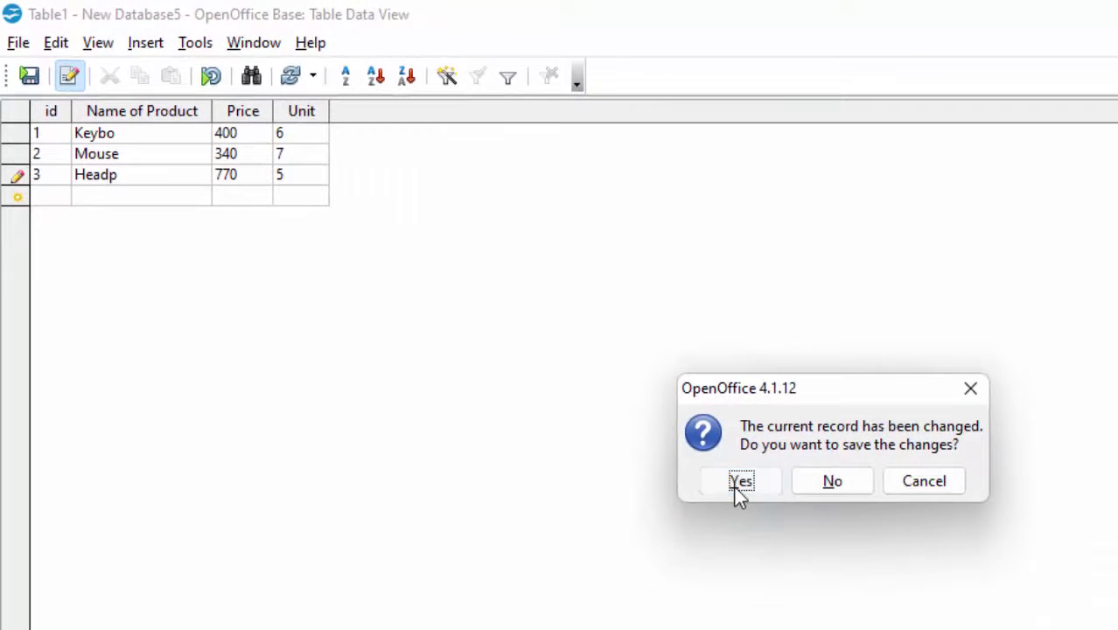
left_click(739, 483)
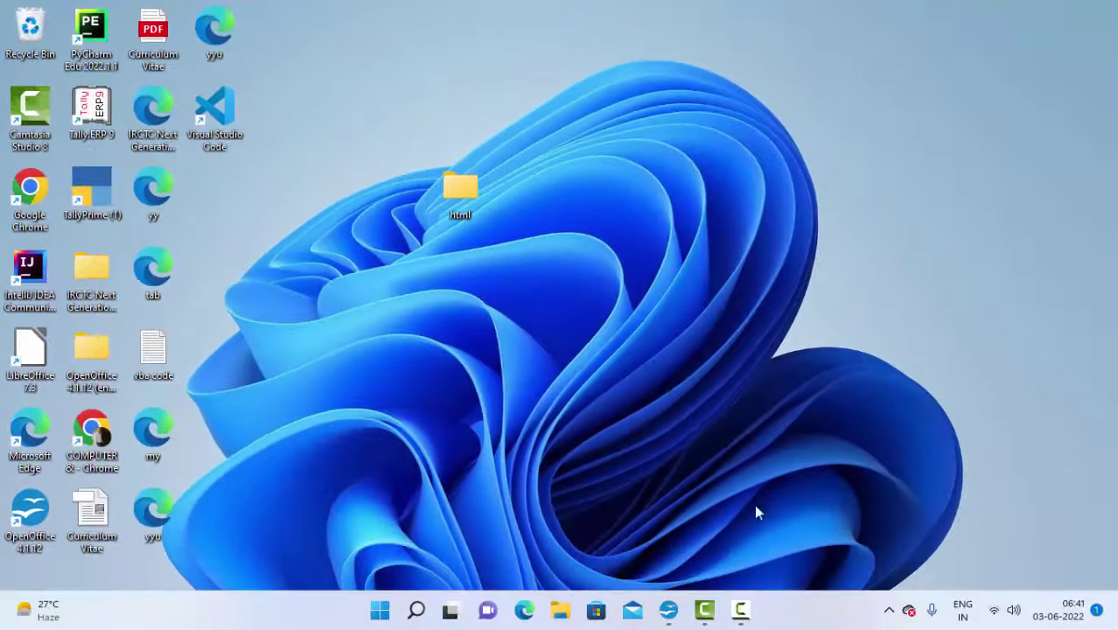
- Restore the New Database5 window and reopen Table1, still listing Keybo, Mouse and Headp
mouse_move(668, 609)
left_click(660, 553)
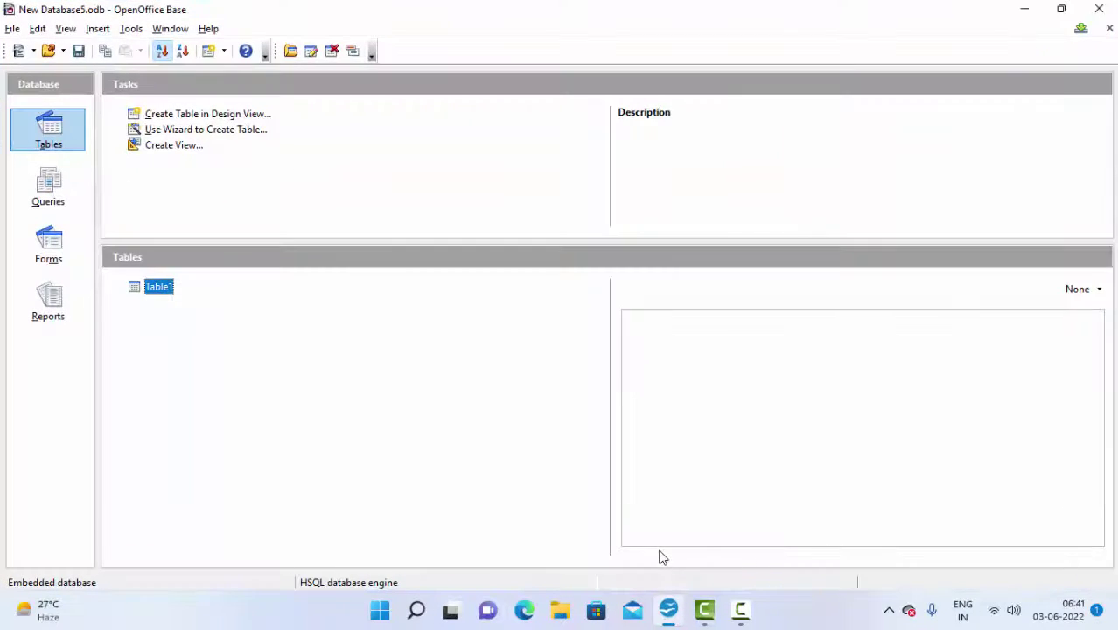
double_click(162, 295)
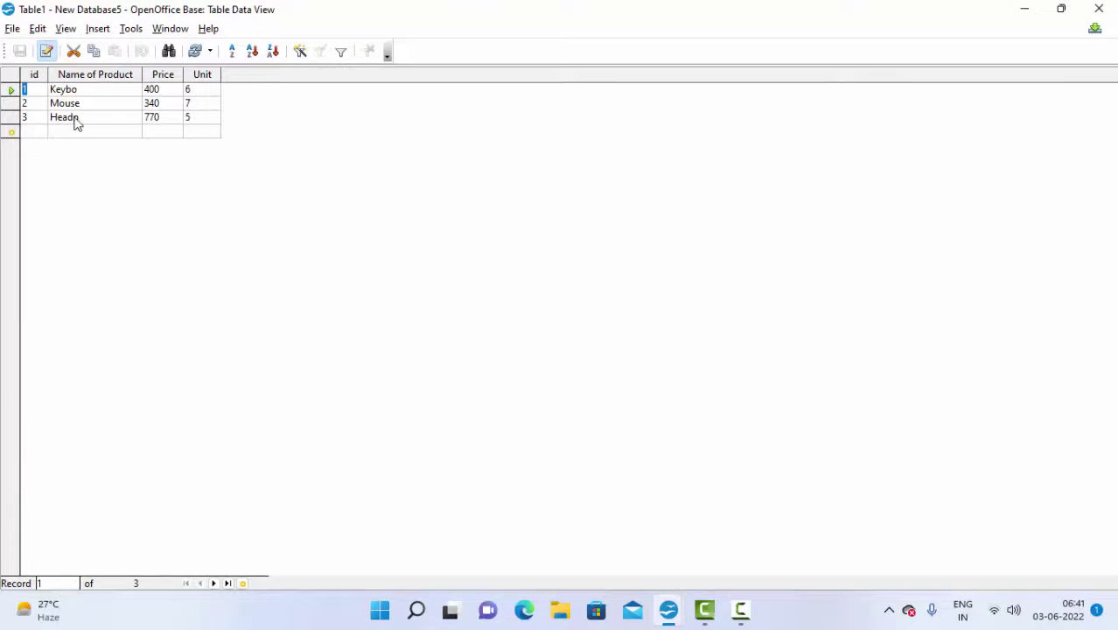
- Enter a new record with name USB Cable, price 300 and unit 6
left_click(82, 132)
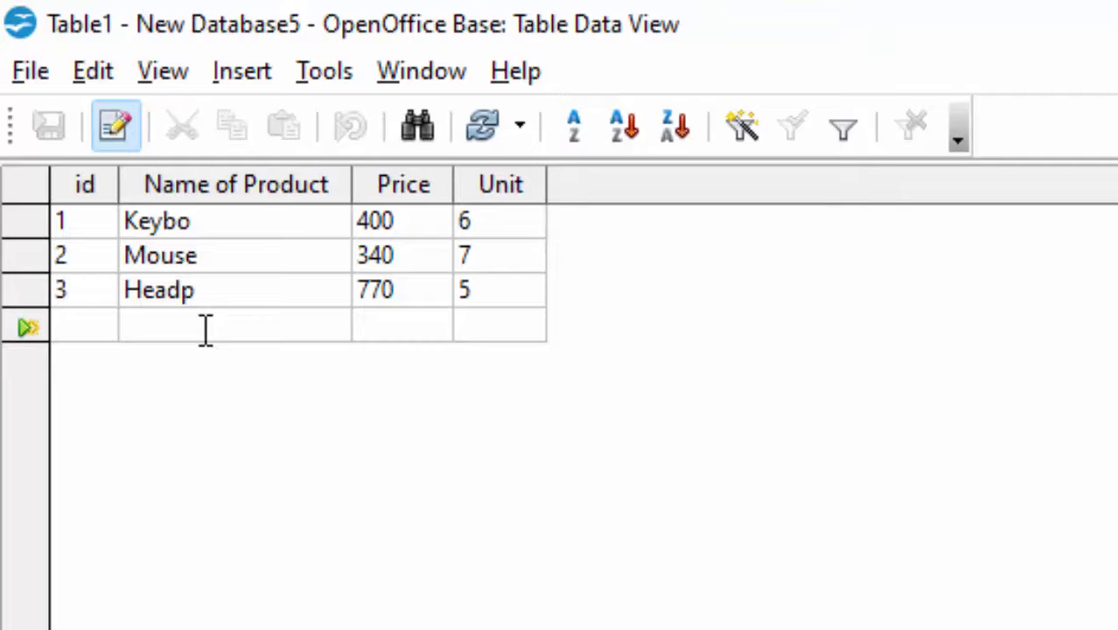
type("U")
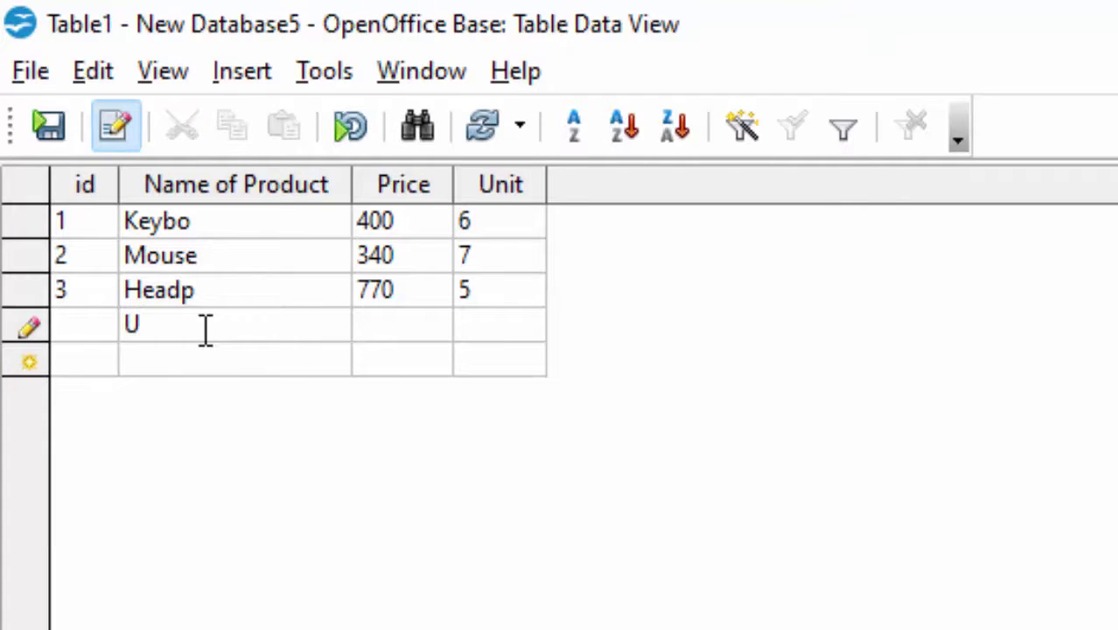
type("SB ")
type("Cab")
type("le")
key("Tab")
type("300")
key("Tab")
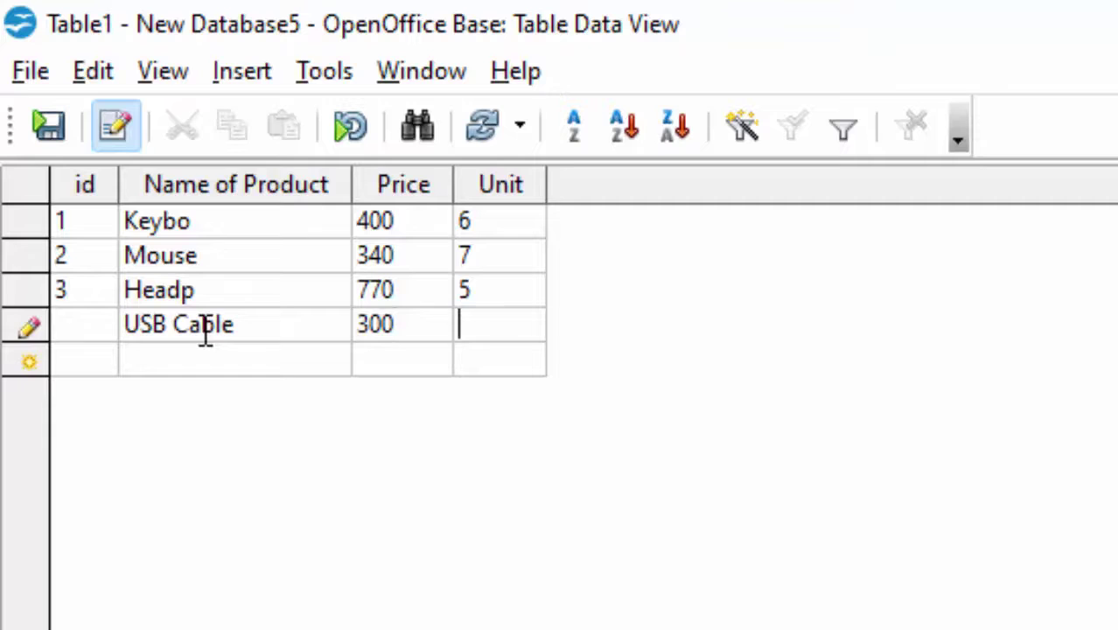
type("6")
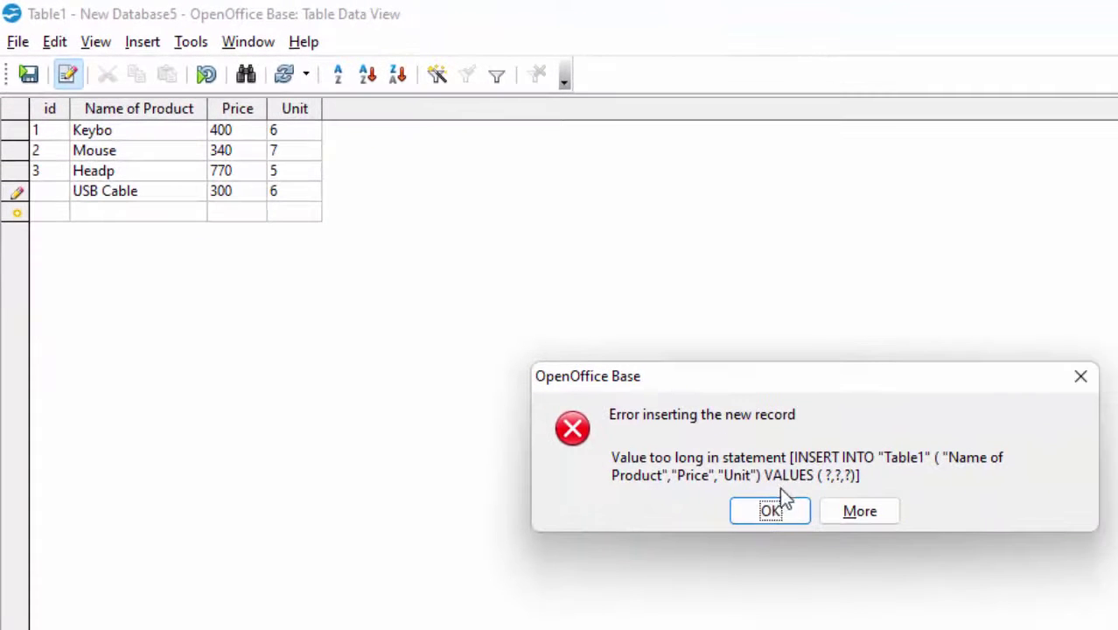
- Dismiss the error and shorten the new record's name from USB Cable to USB
left_click(771, 516)
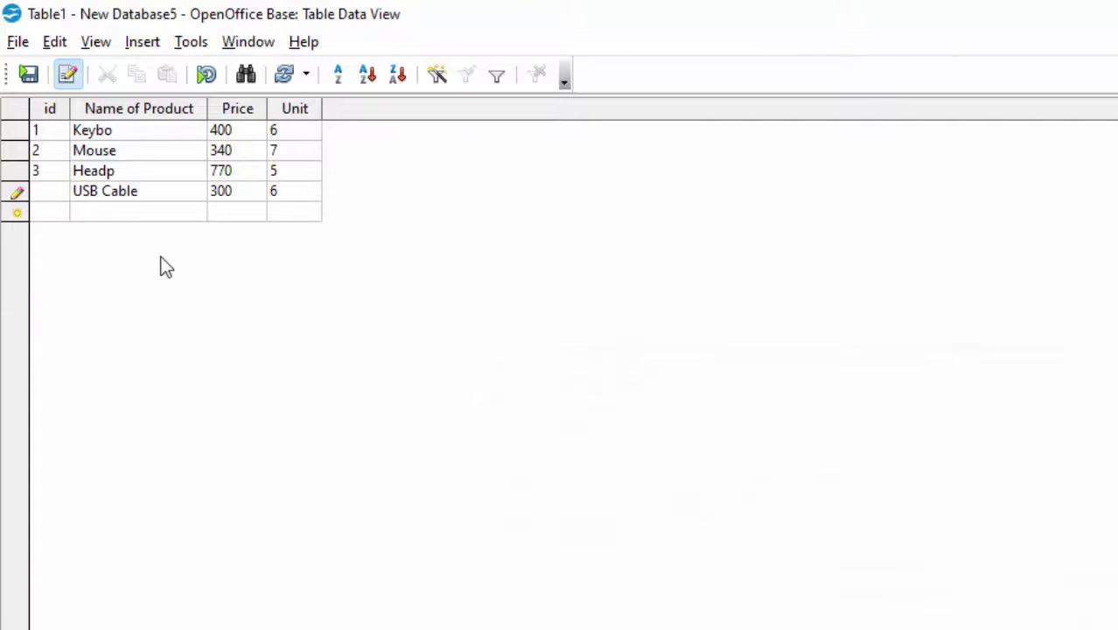
left_click(152, 190)
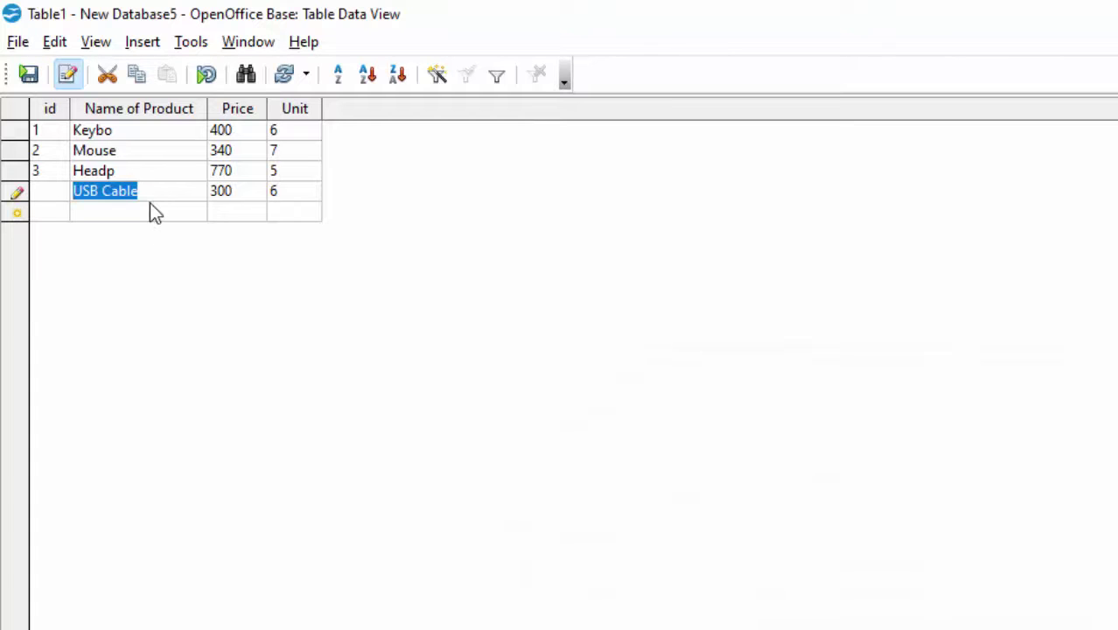
key("Delete")
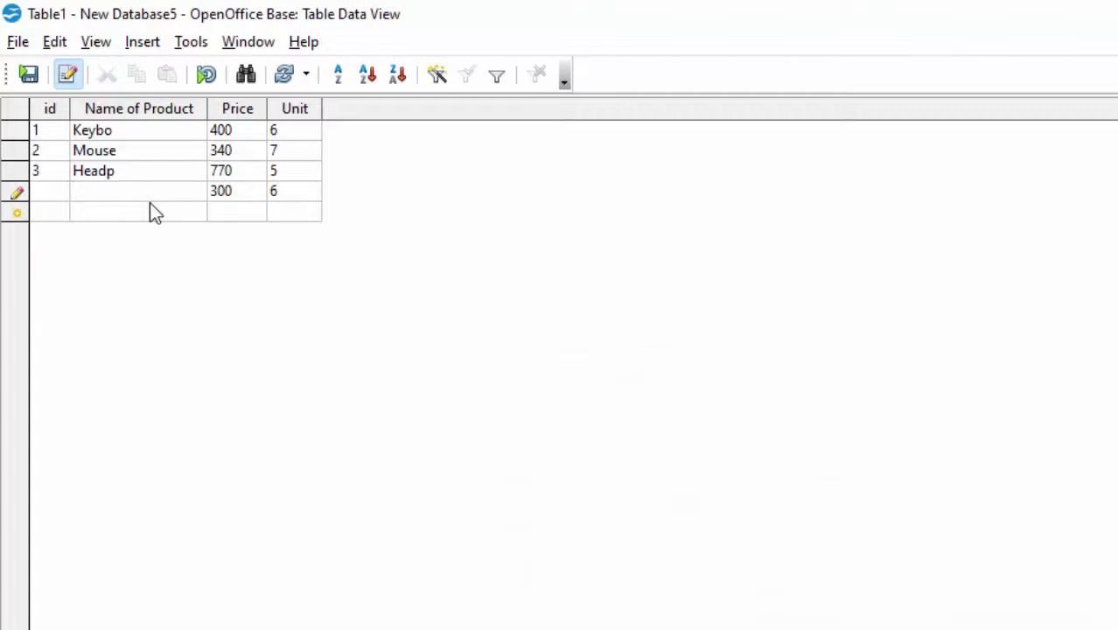
type("U")
key("BackSpace")
type("US")
type("B")
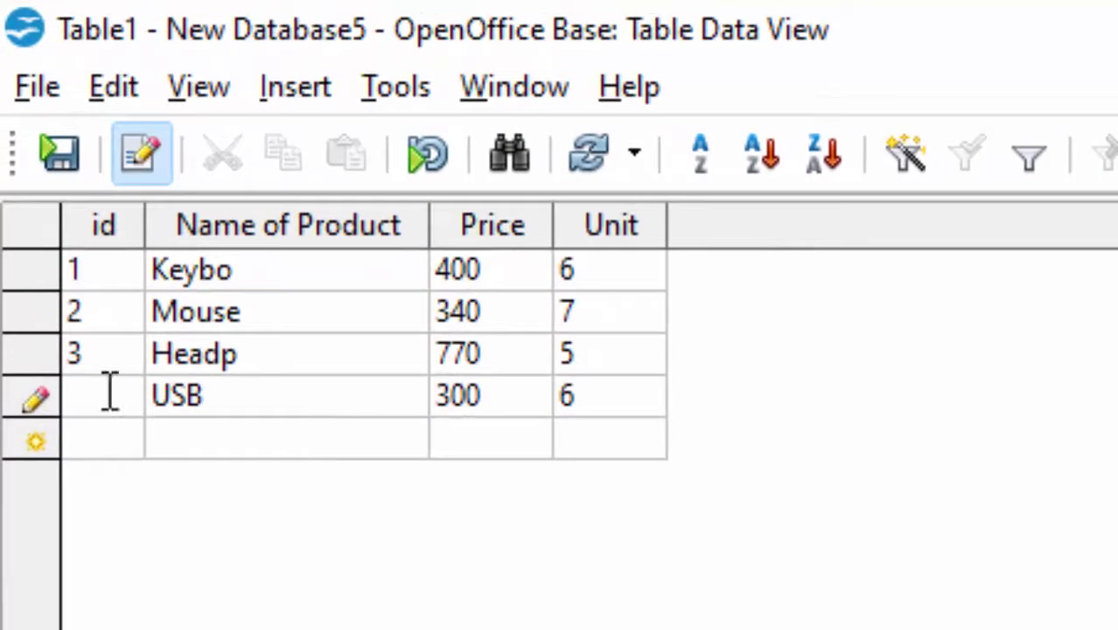
- Give the USB record id 4, save it, and close the table data view
left_click(110, 392)
type("4")
key("Tab")
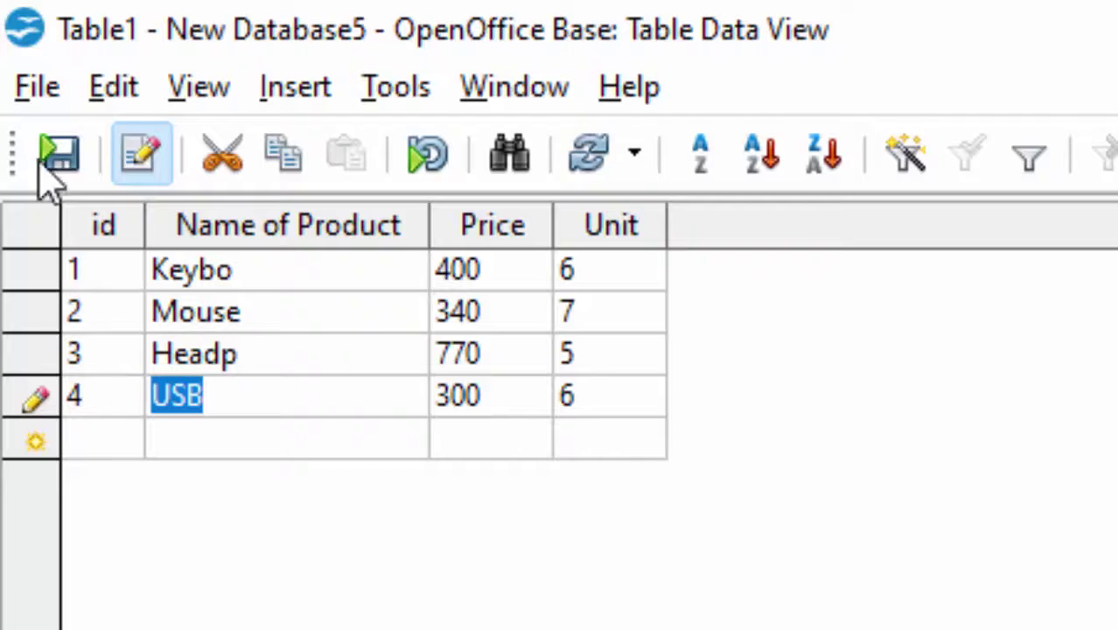
left_click(46, 159)
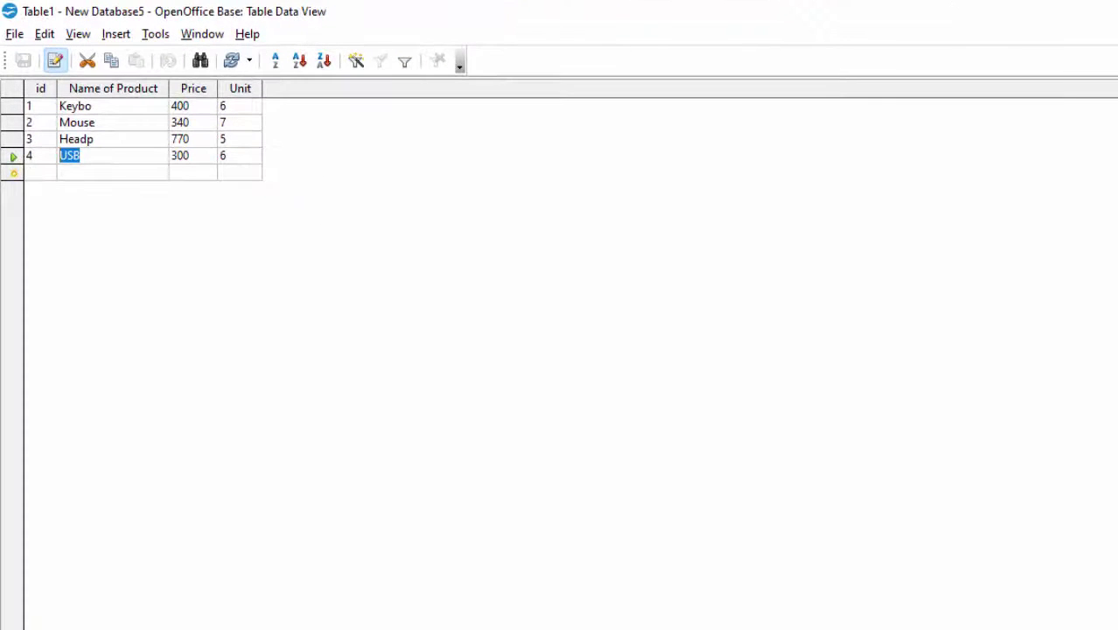
key("ctrl+w")
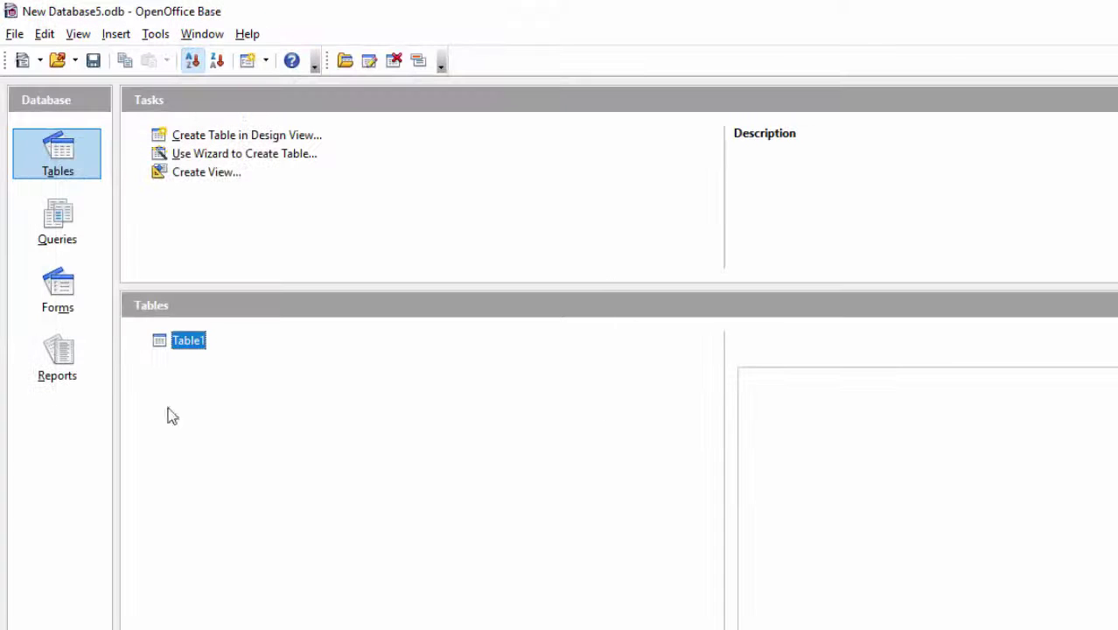
- In Table1's design, change the Name of Product length from 5 to 6 and close
right_click(199, 341)
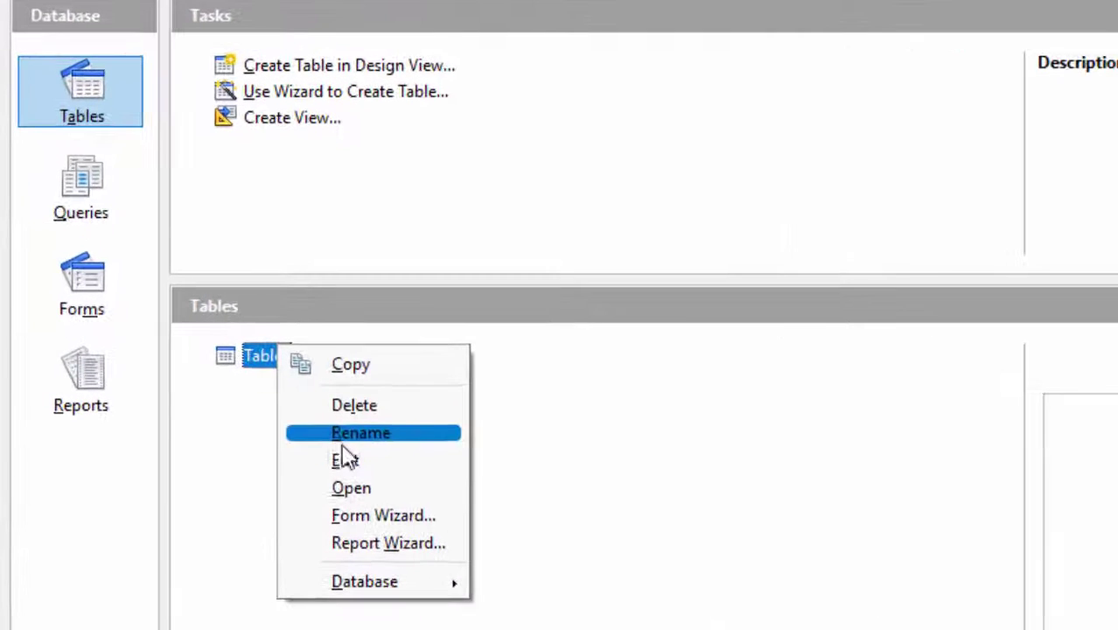
left_click(346, 459)
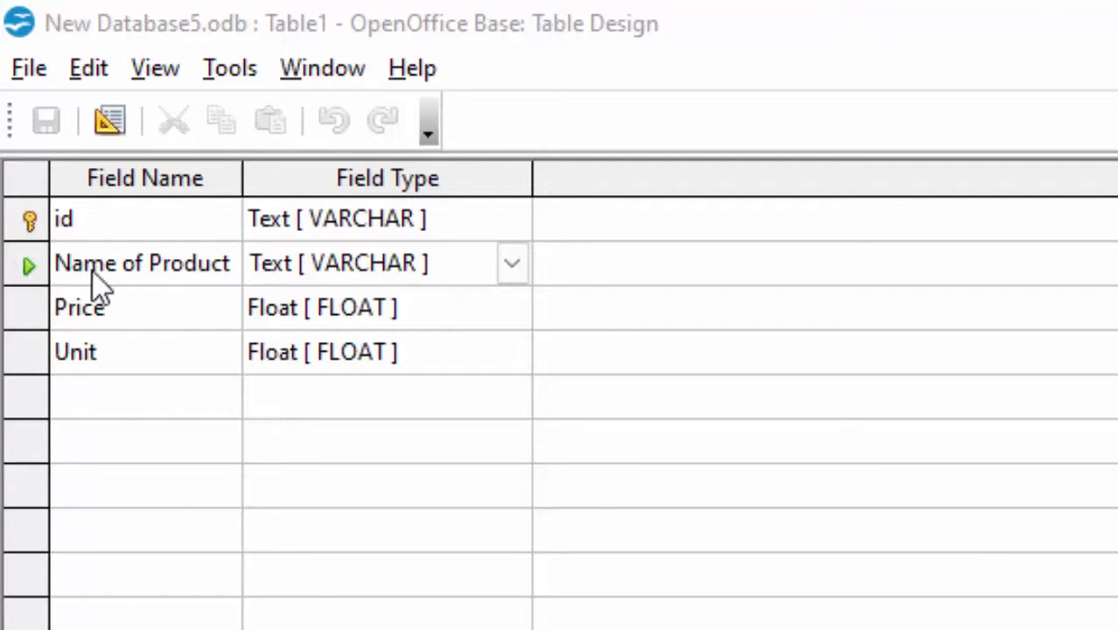
left_click(451, 273)
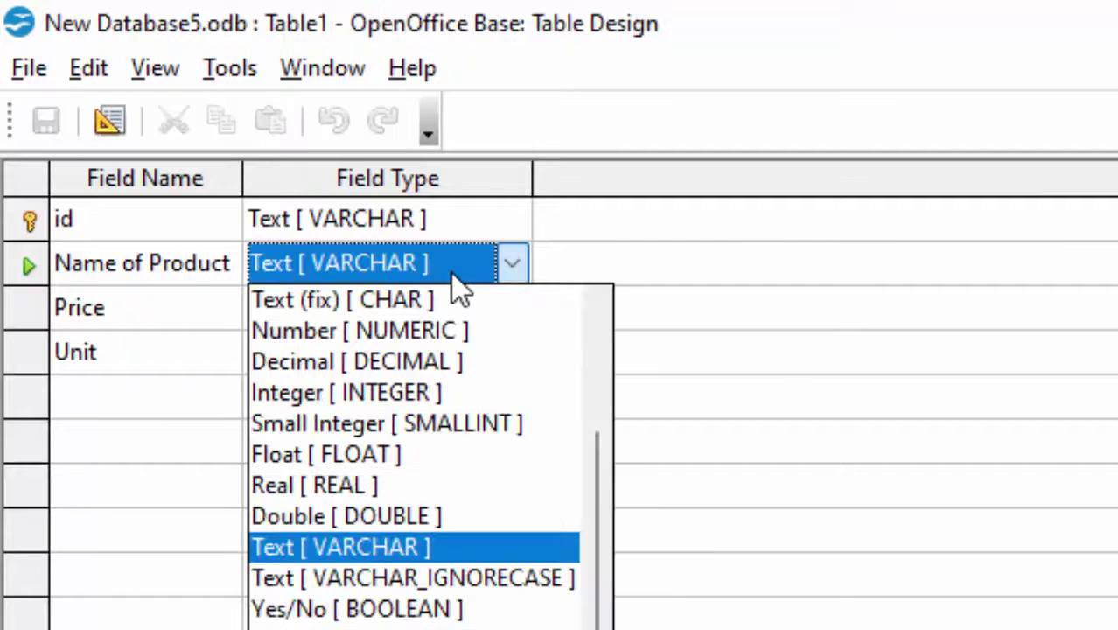
left_click(451, 274)
type("5")
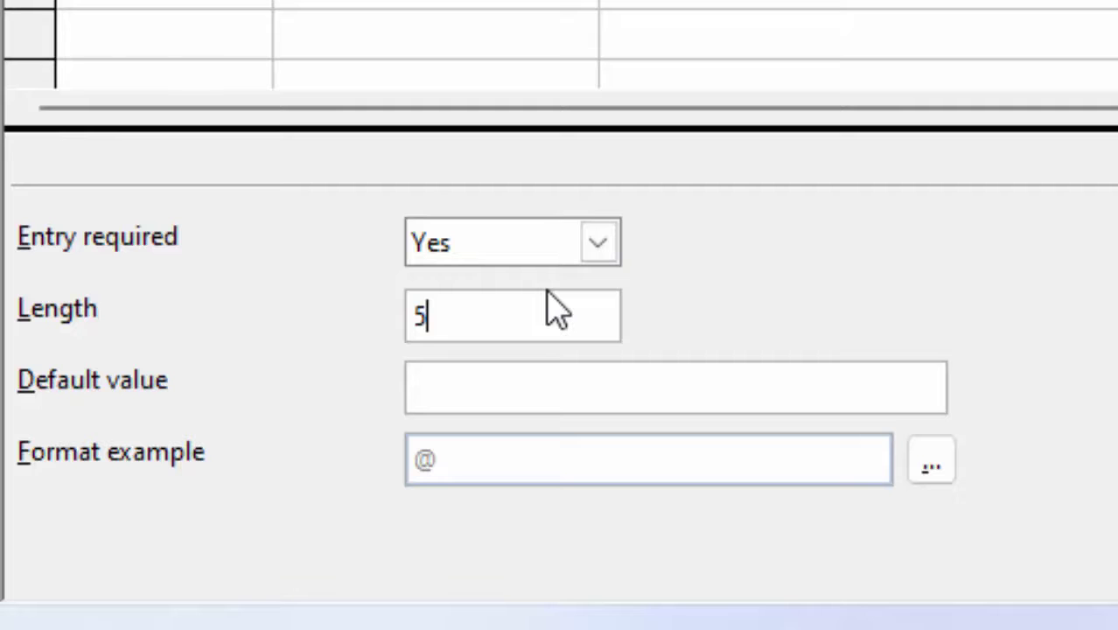
key("BackSpace")
type("6")
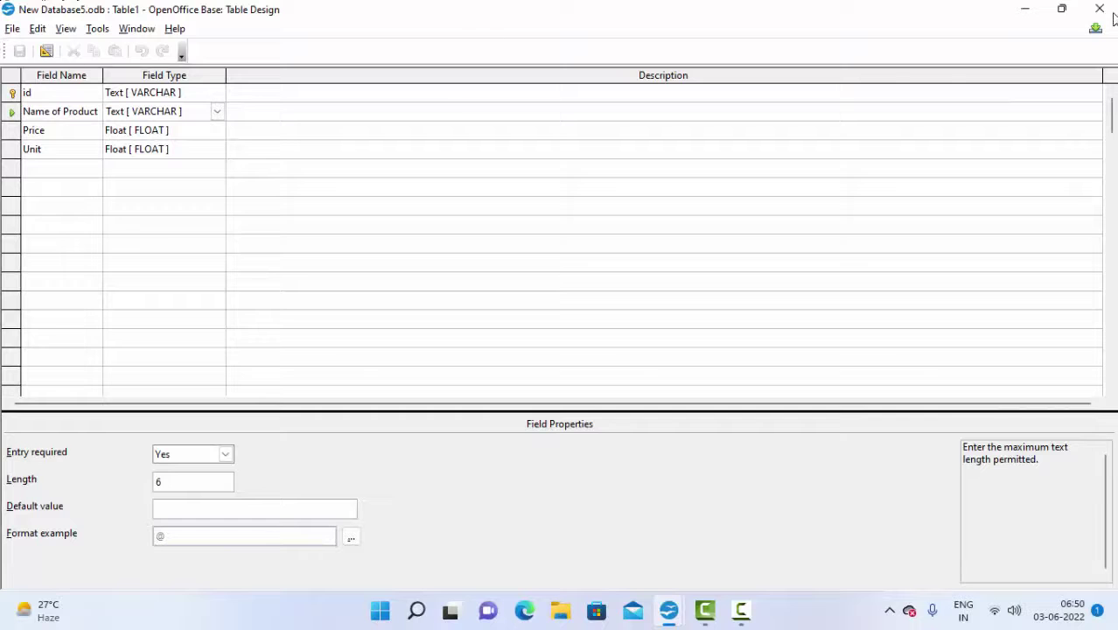
left_click(1104, 10)
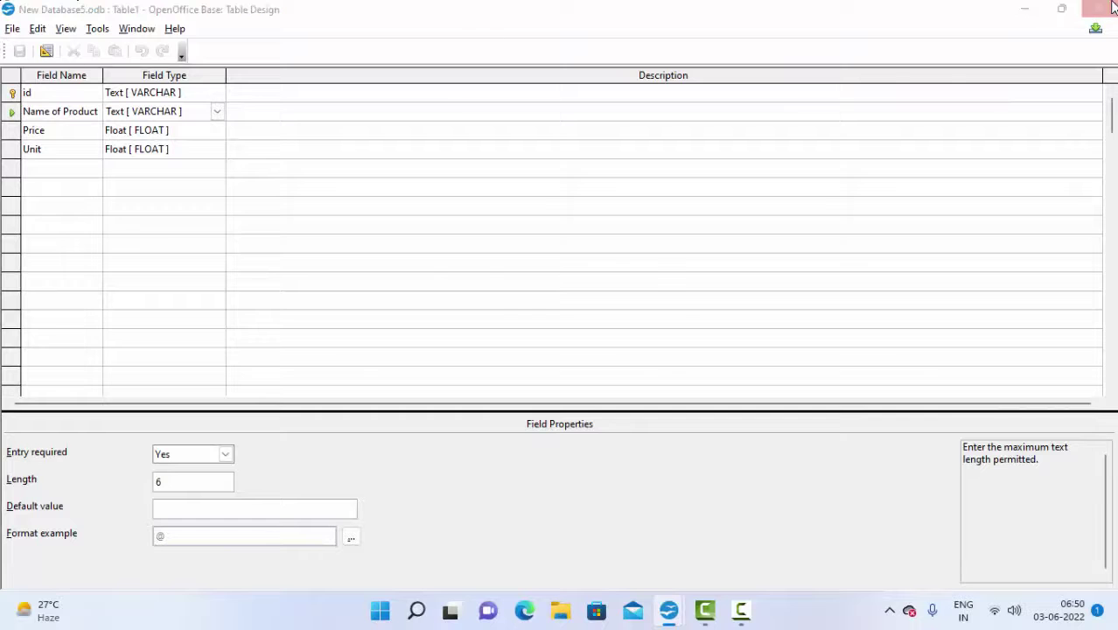
- Save the design change, reopen Table1 and add 'r' to the Keybo product name
left_click(506, 325)
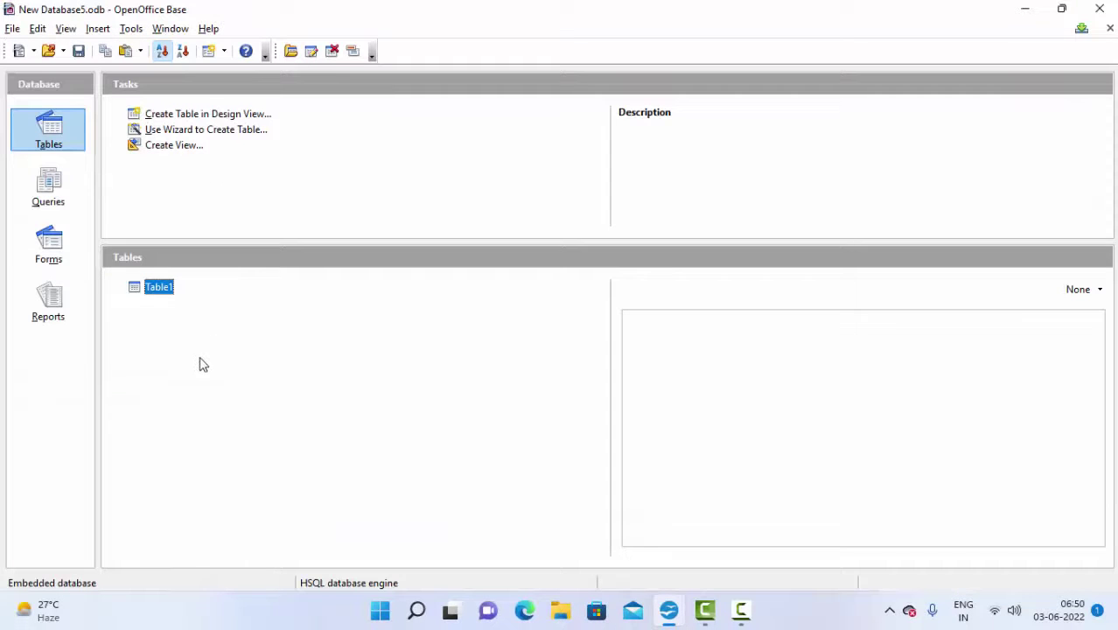
double_click(160, 289)
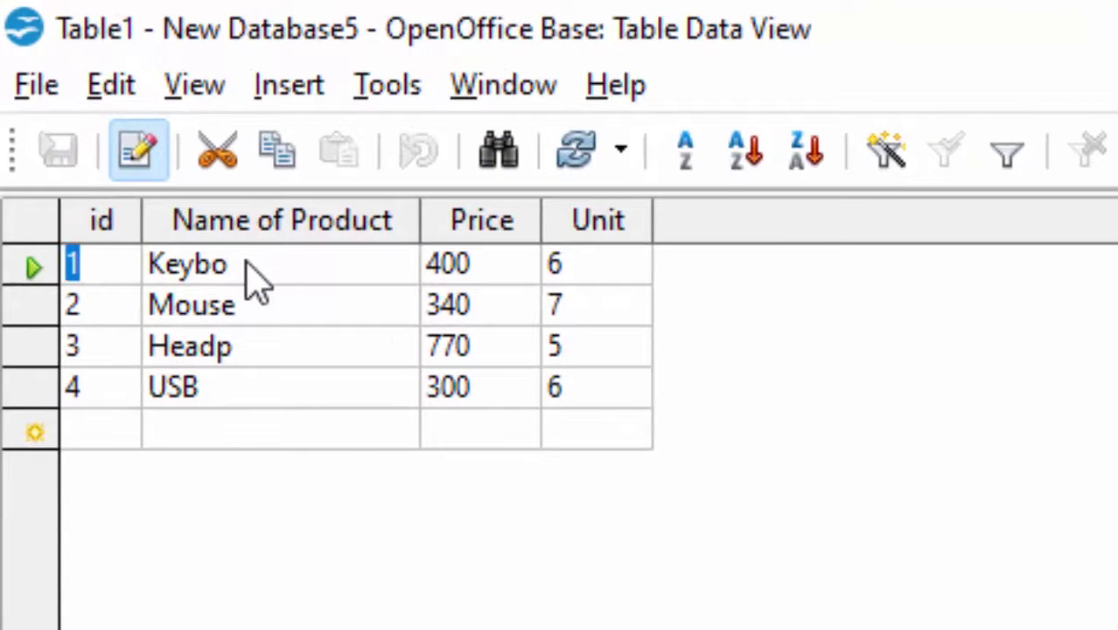
left_click(260, 273)
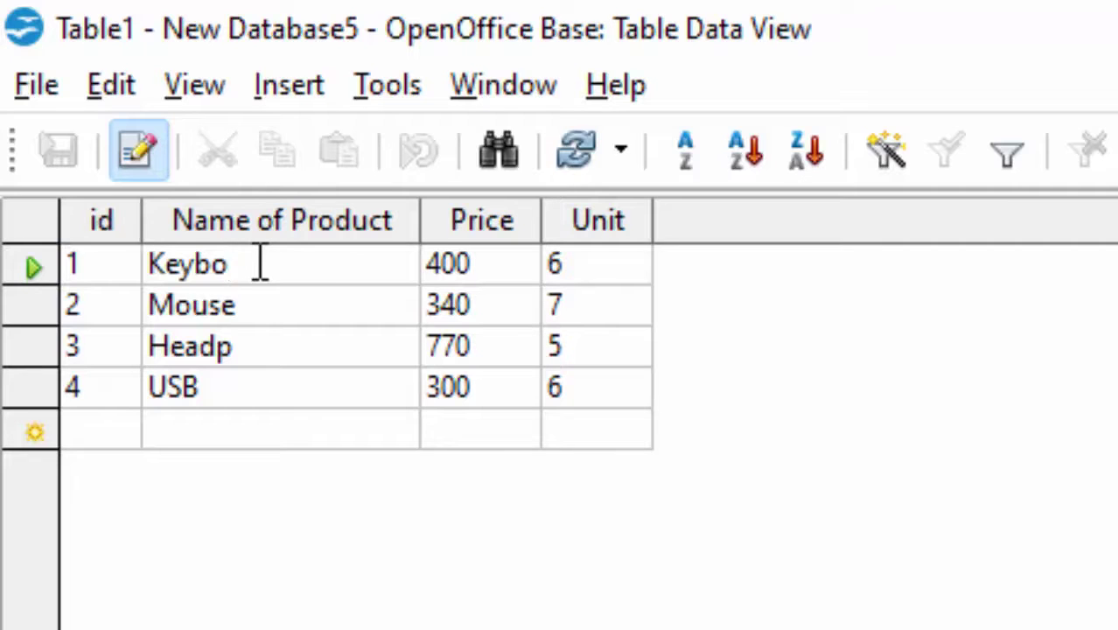
type("r")
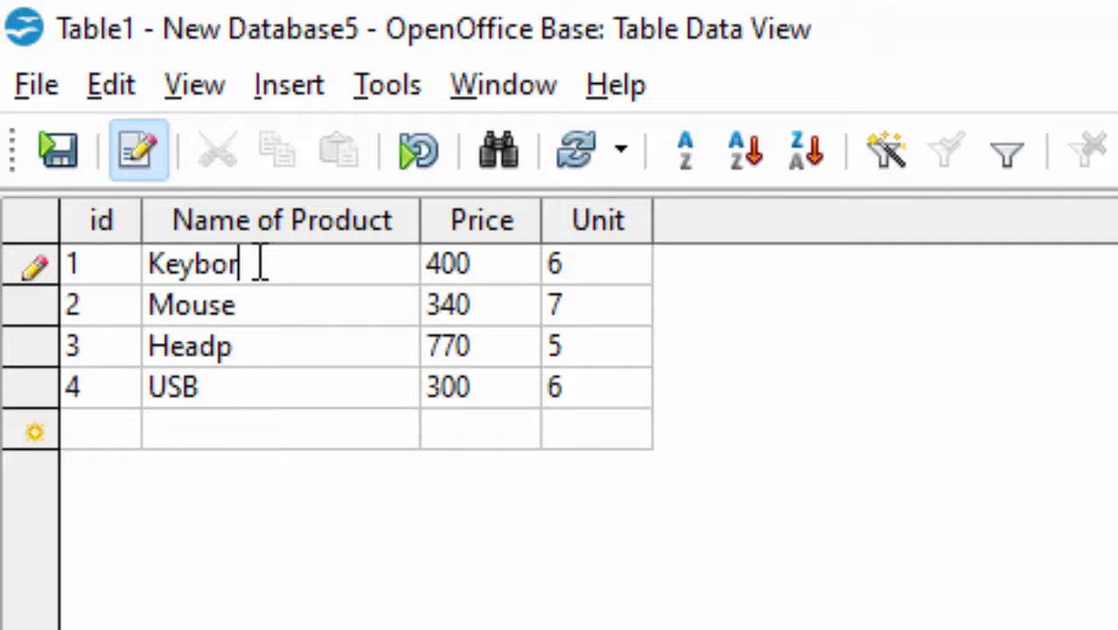
key("Tab")
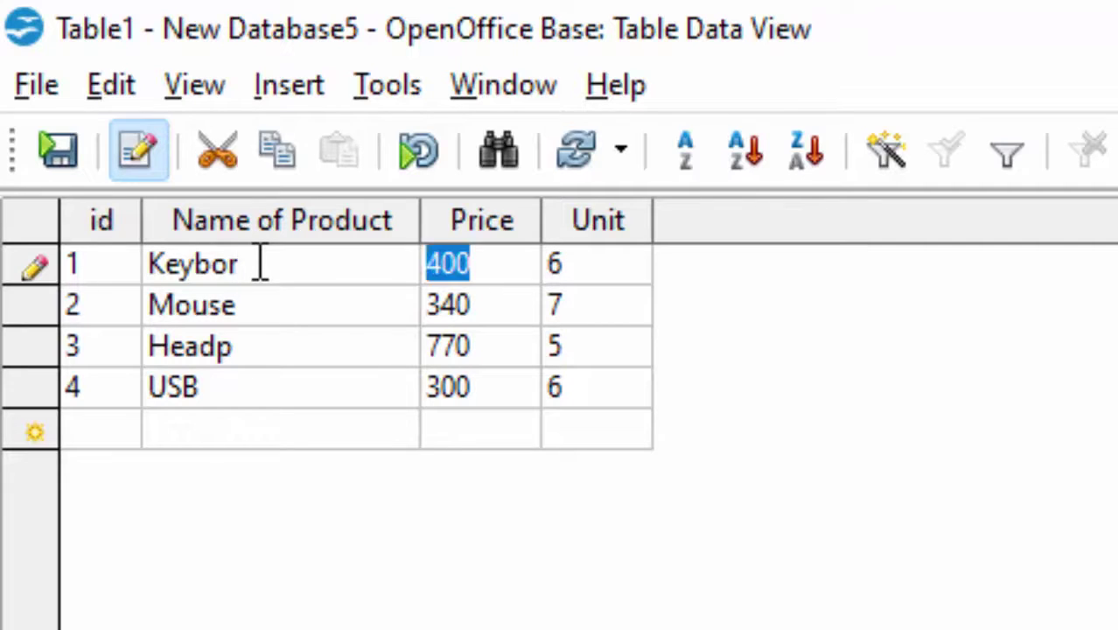
key("Tab")
key("Tab")
key("Tab")
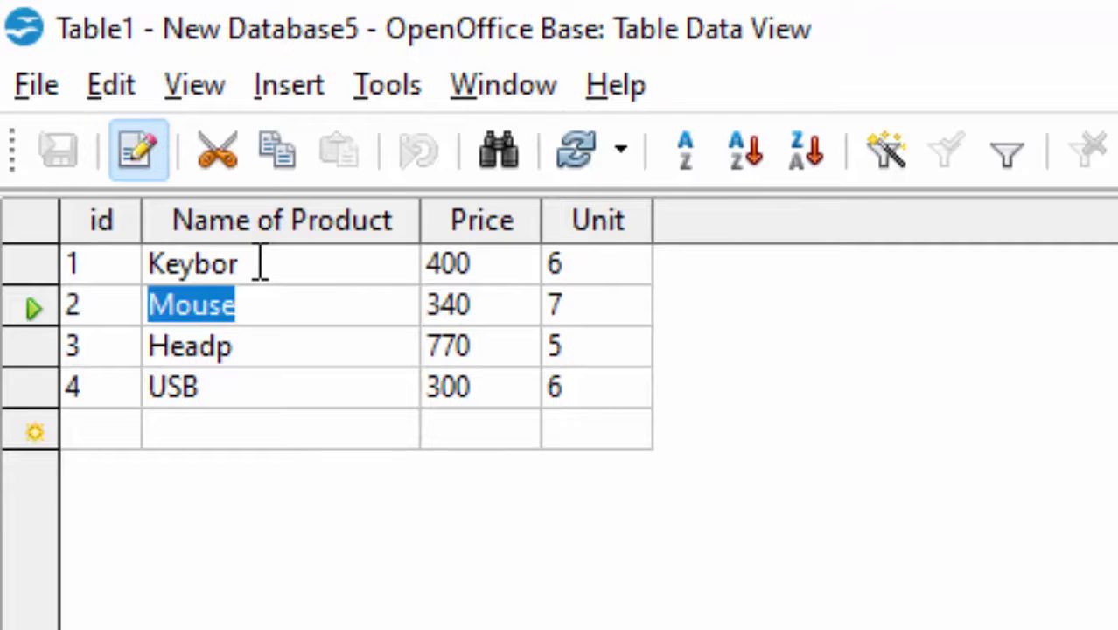
key("Tab")
- Extend row 3's name from Headp to Headpho and leave the row
key("Tab")
key("Tab")
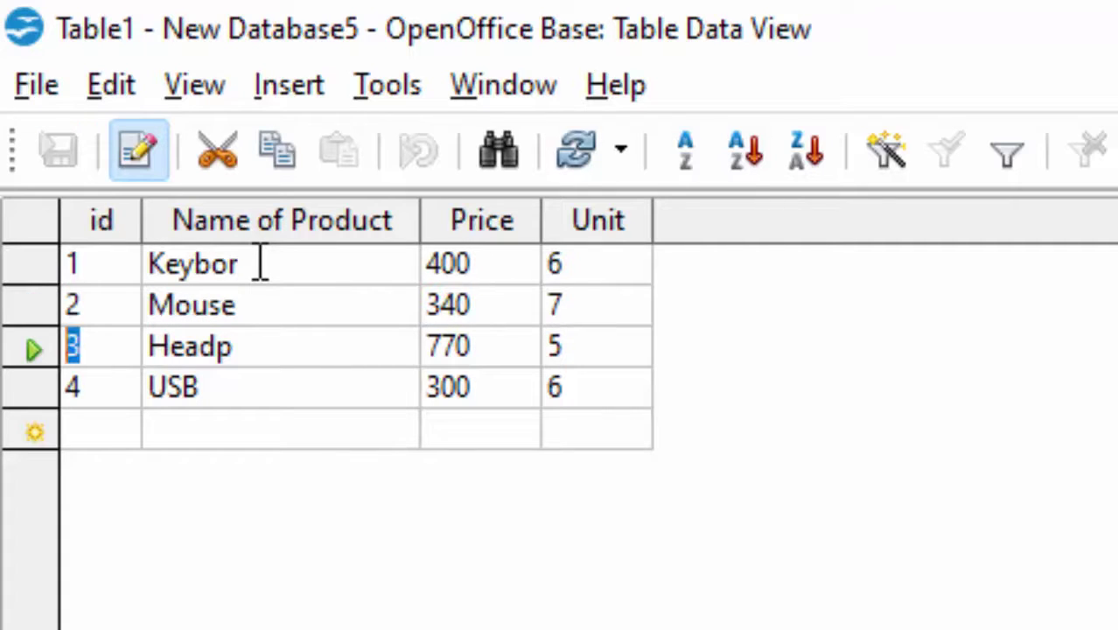
key("Tab")
key("Tab")
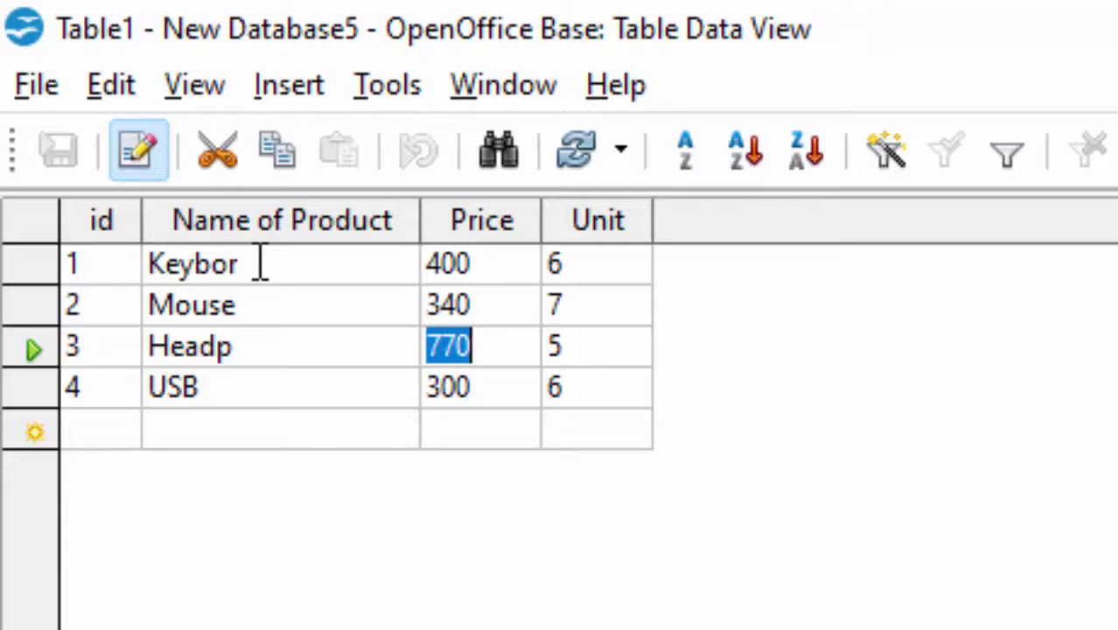
left_click(297, 348)
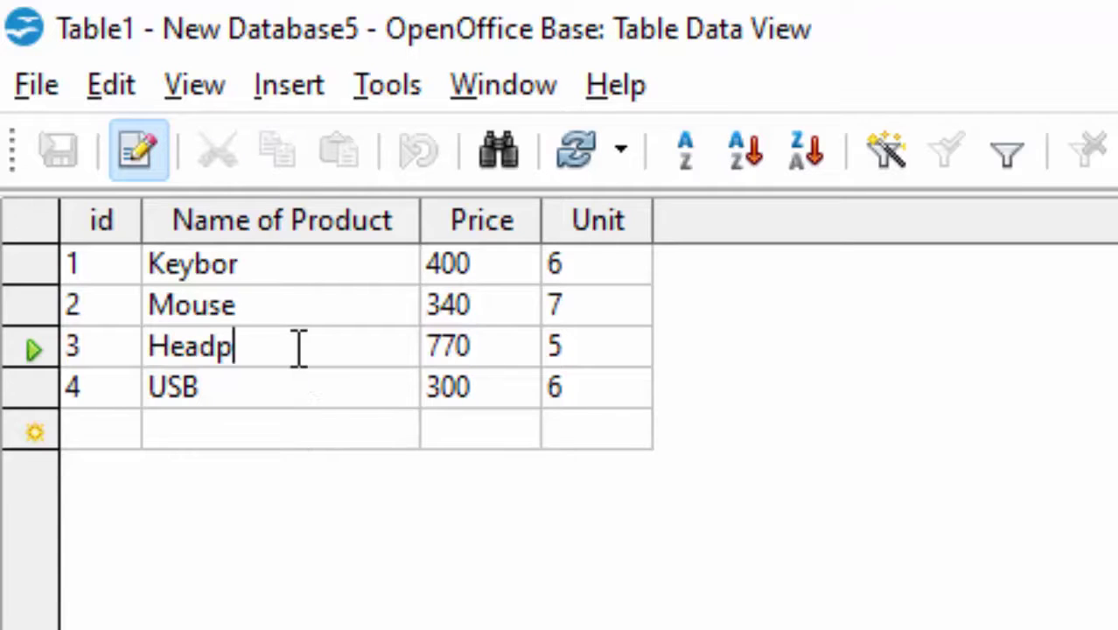
type("h")
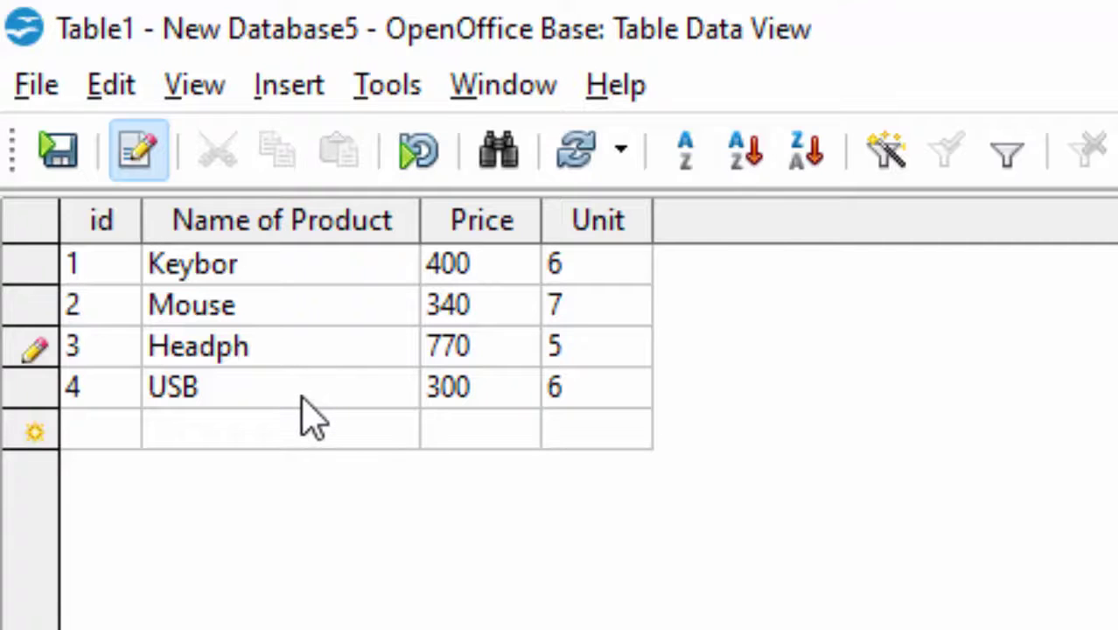
type("o")
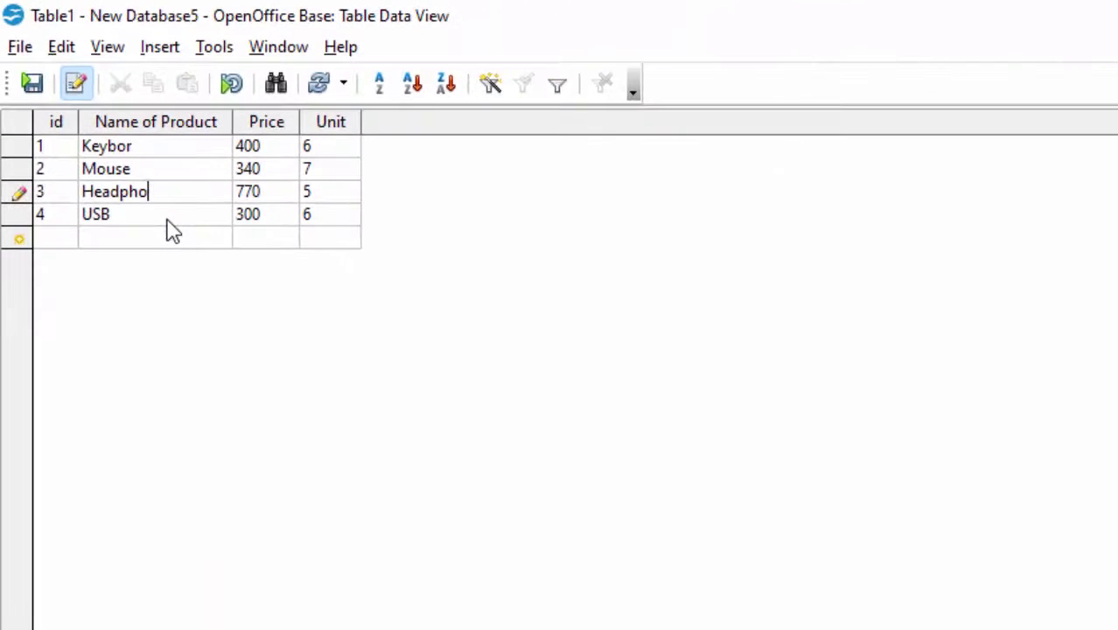
key("Tab")
key("Tab")
key("Tab")
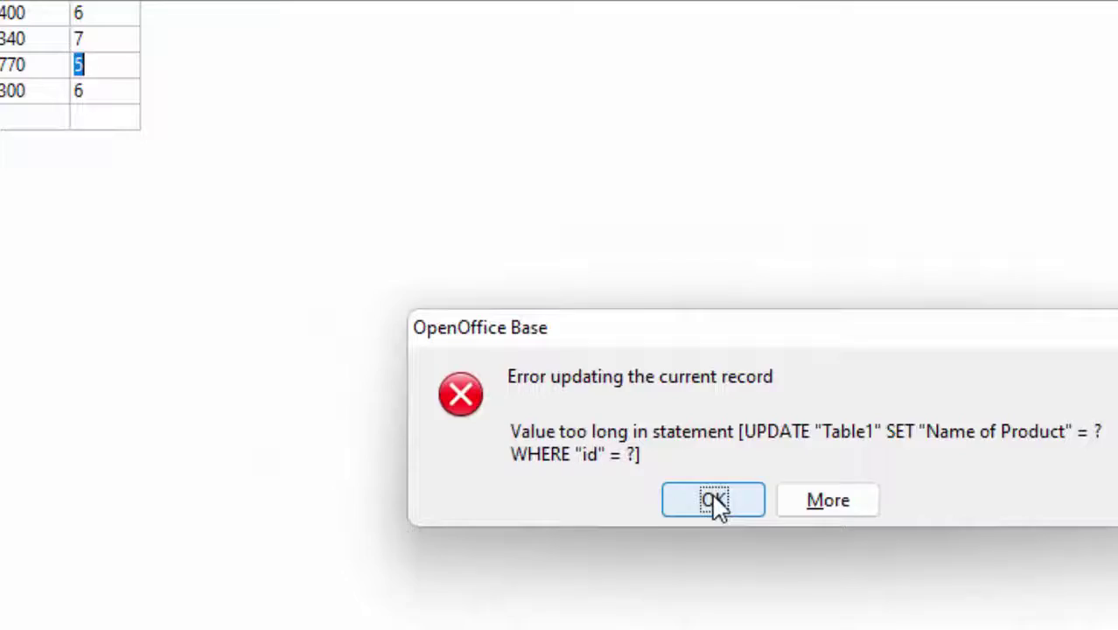
- Dismiss the error, trim row 3's name to Headph, save the row and close Table1
left_click(551, 398)
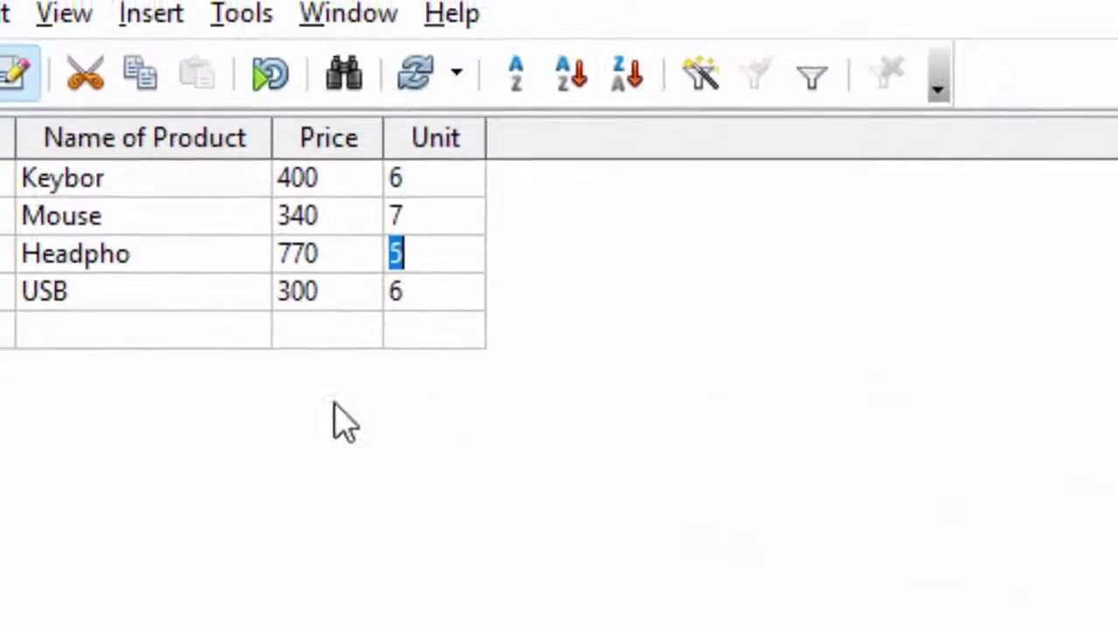
left_click(342, 392)
left_click(347, 390)
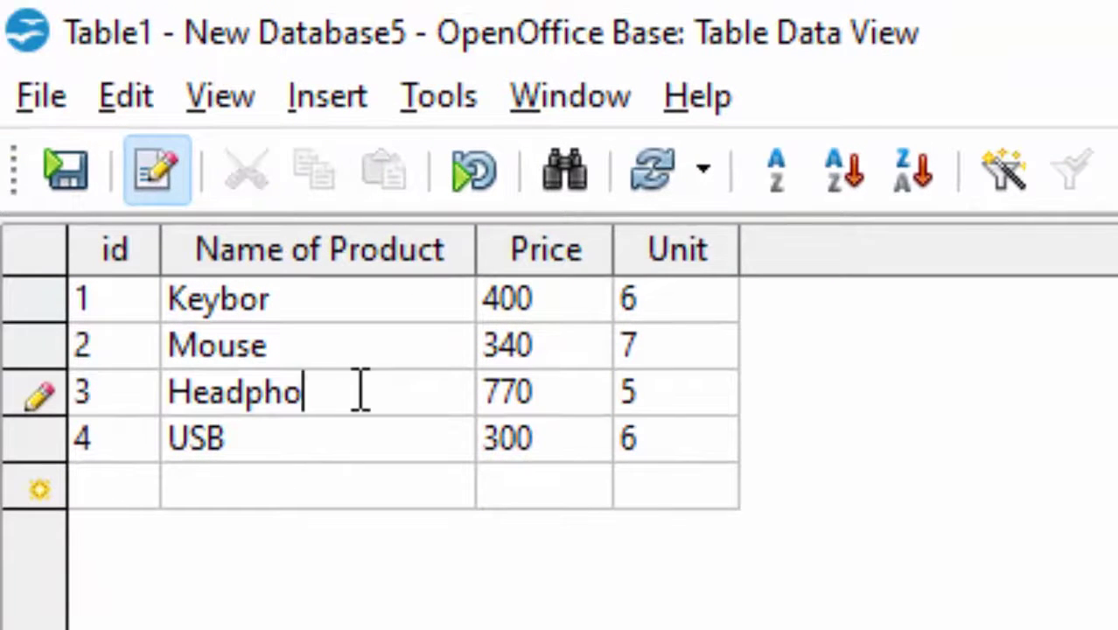
key("BackSpace")
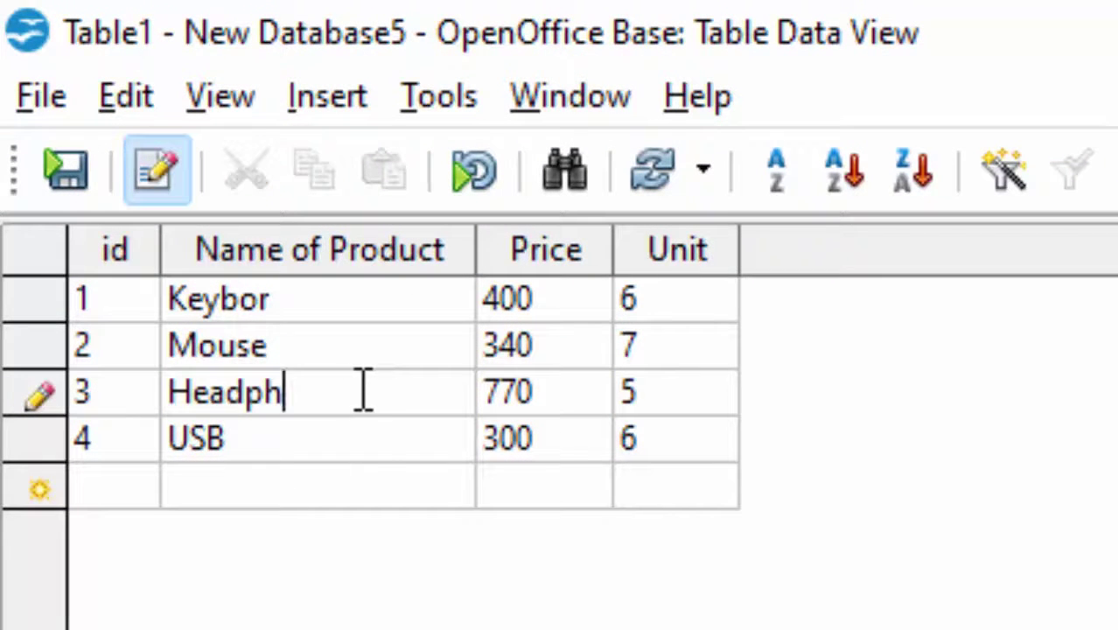
left_click(355, 443)
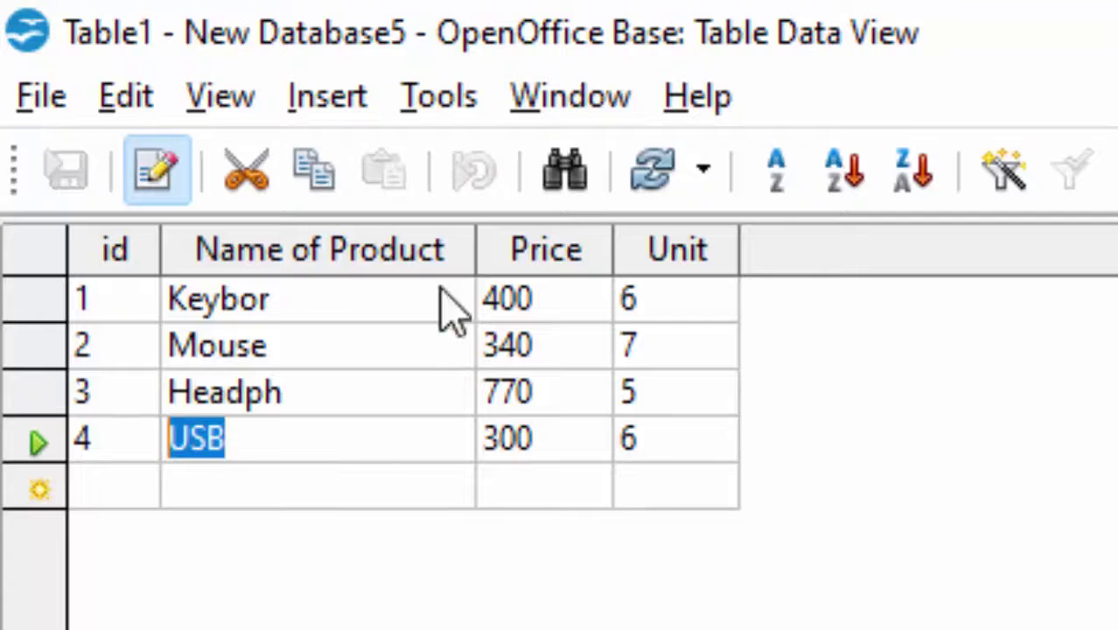
key("ctrl+w")
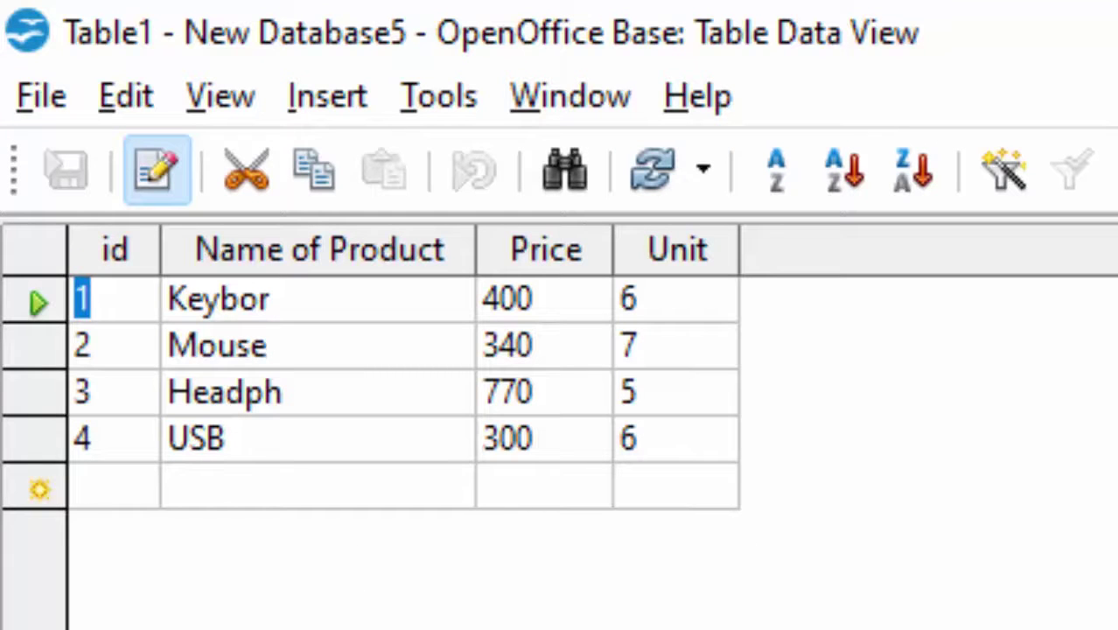
key("ctrl+w")
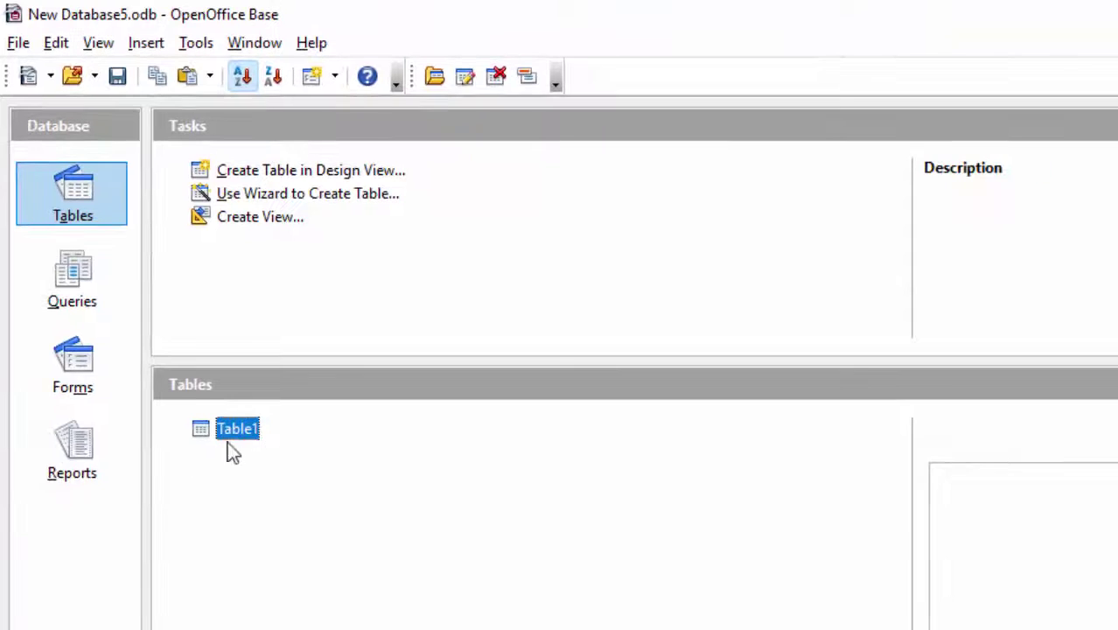
- Set Table1's Name of Product field length to 10 and save the design
right_click(232, 450)
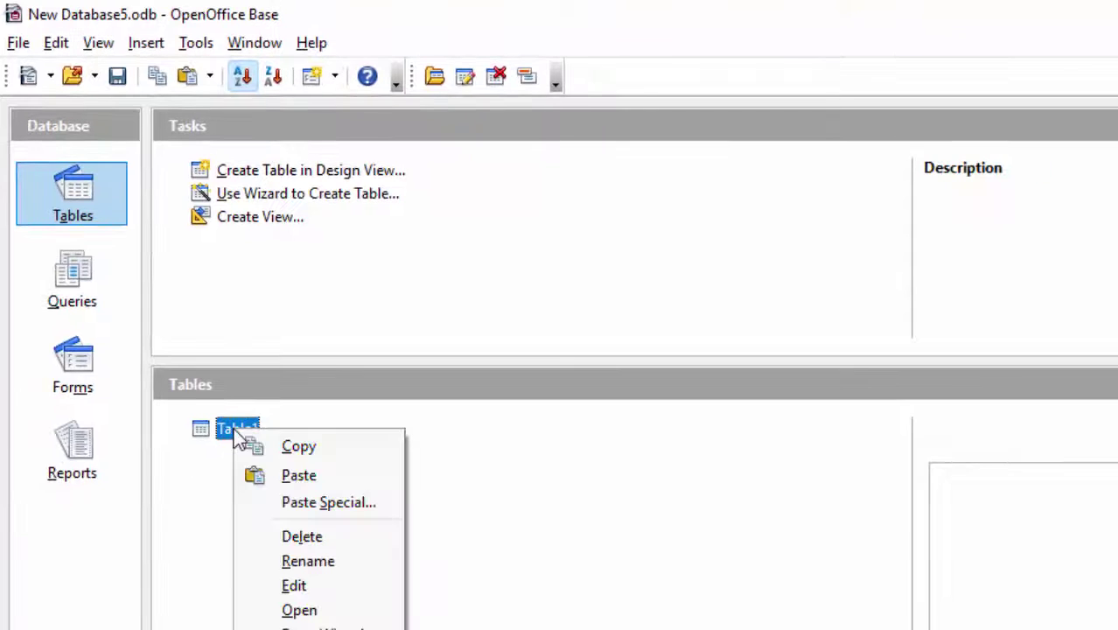
left_click(317, 586)
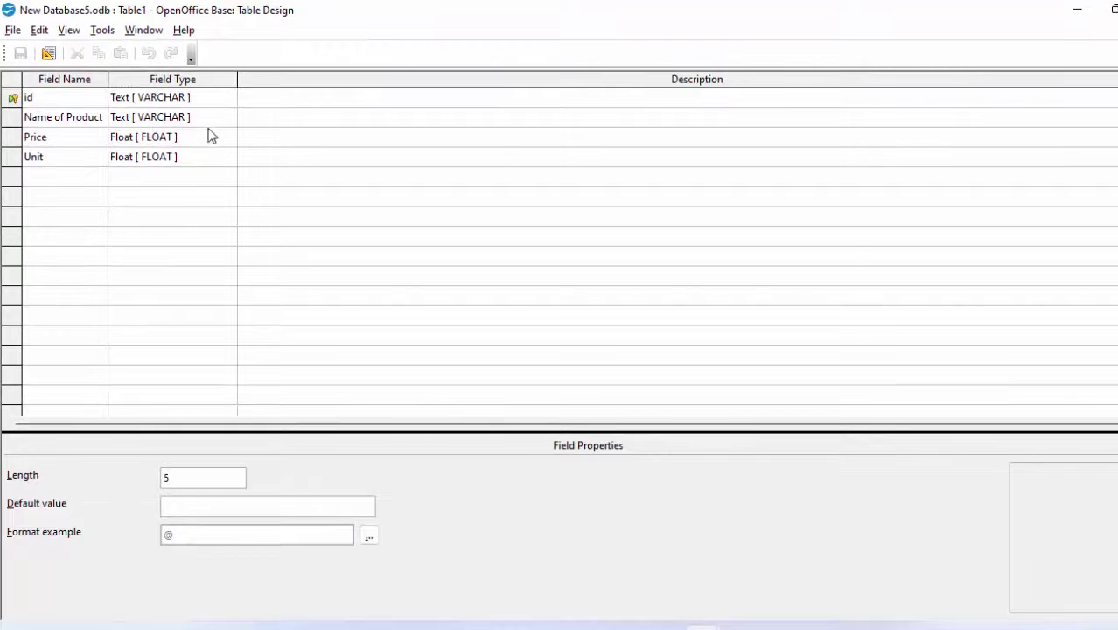
left_click(213, 121)
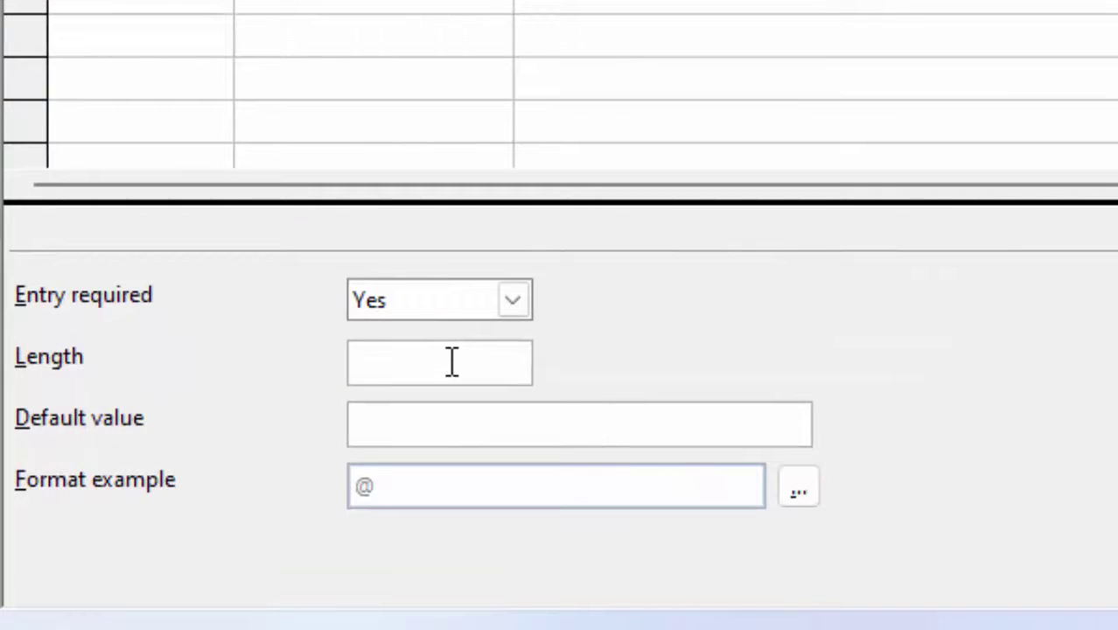
left_click(452, 362)
type("10")
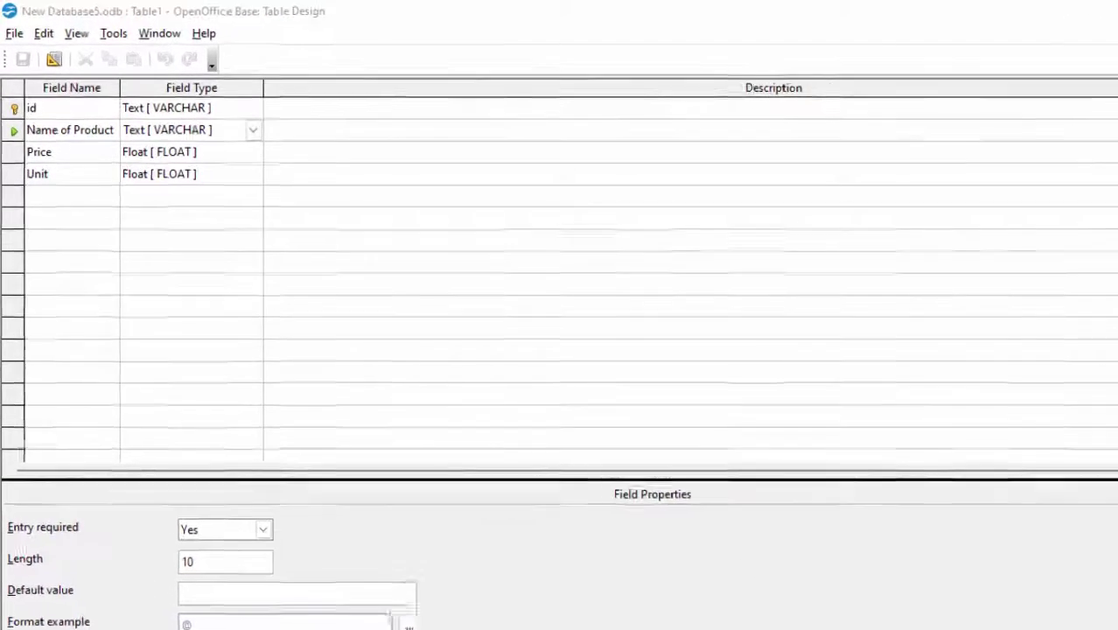
key("ctrl+w")
left_click(775, 503)
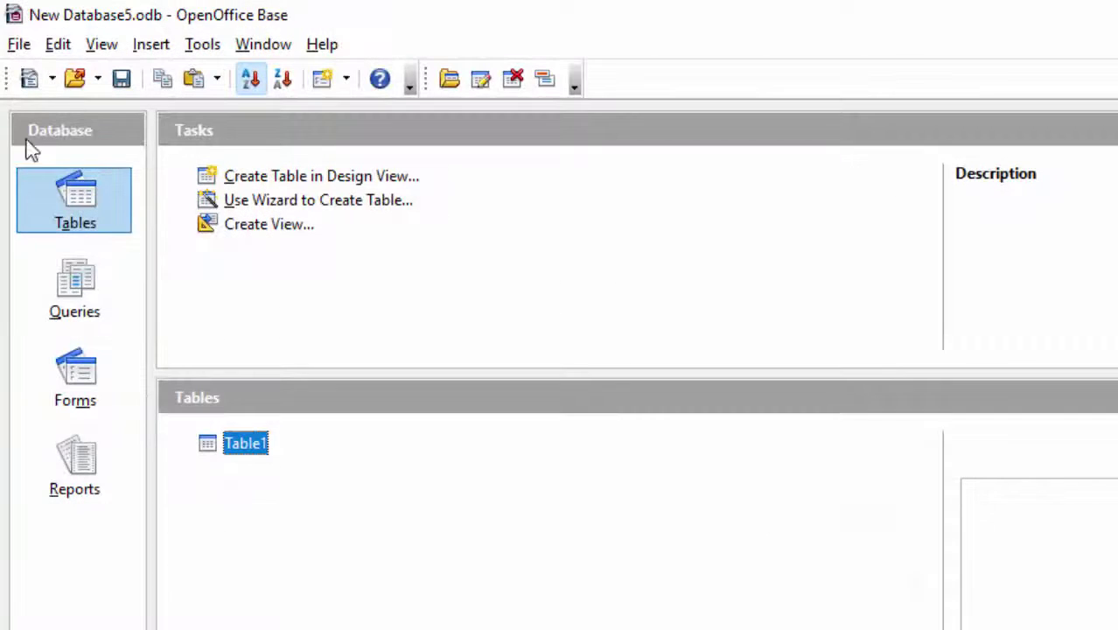
- Cancel the accidental Copy table action on Table1 in the tables list
left_click(245, 444)
left_click_drag(242, 444, 243, 444)
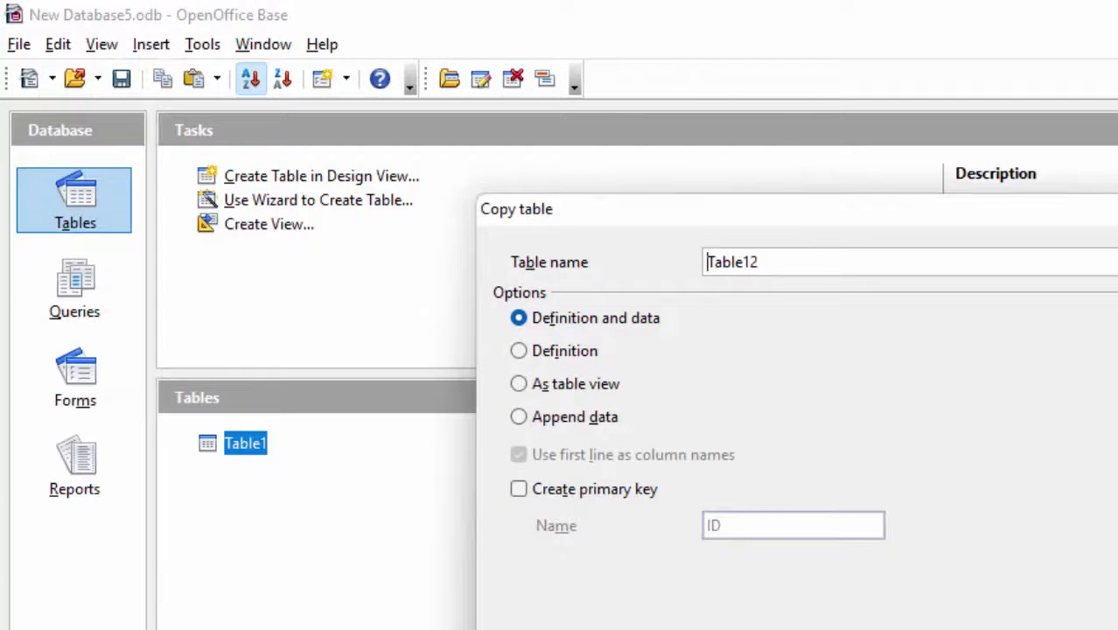
key("Escape")
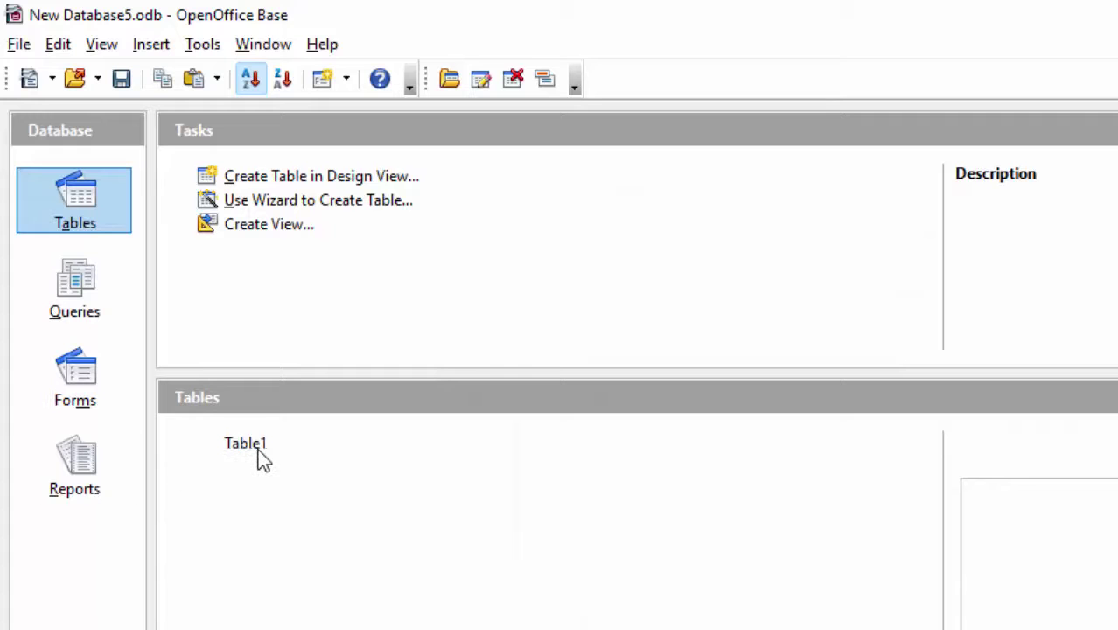
- Open Table1 and correct row 1's product name to Keyboard
double_click(259, 454)
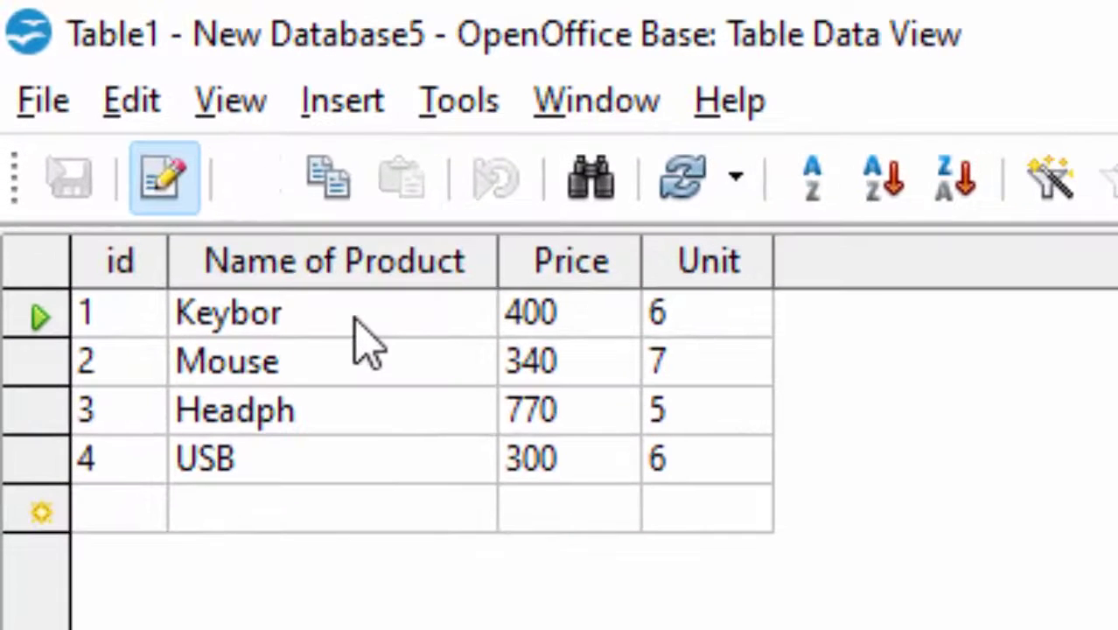
left_click(360, 317)
left_click(360, 317)
type("a")
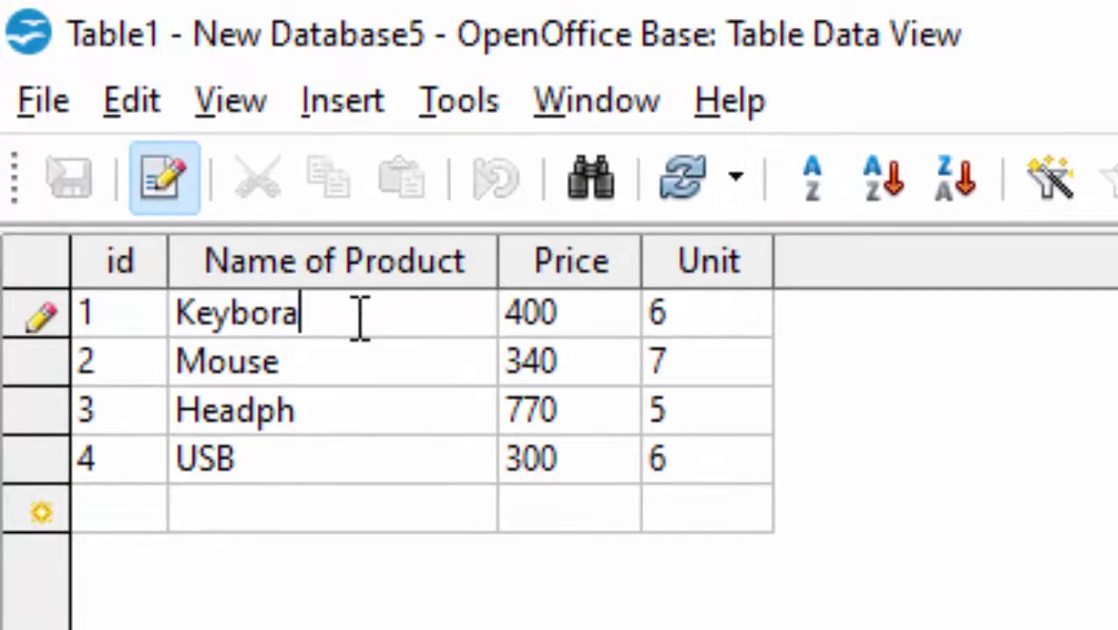
type("rd")
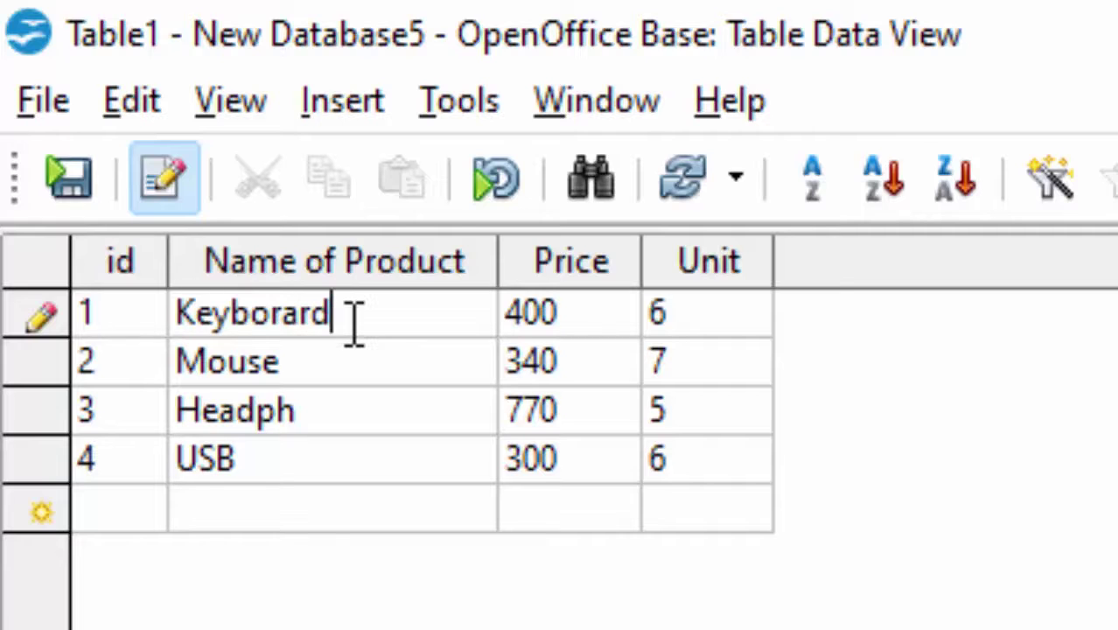
key("Escape")
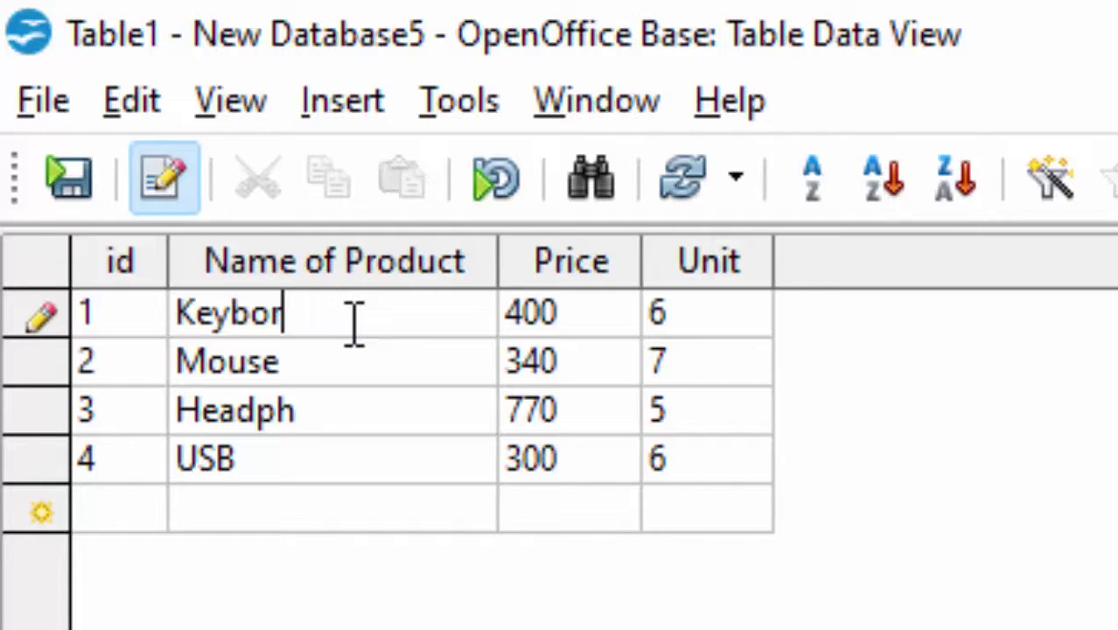
key("BackSpace")
type("ard")
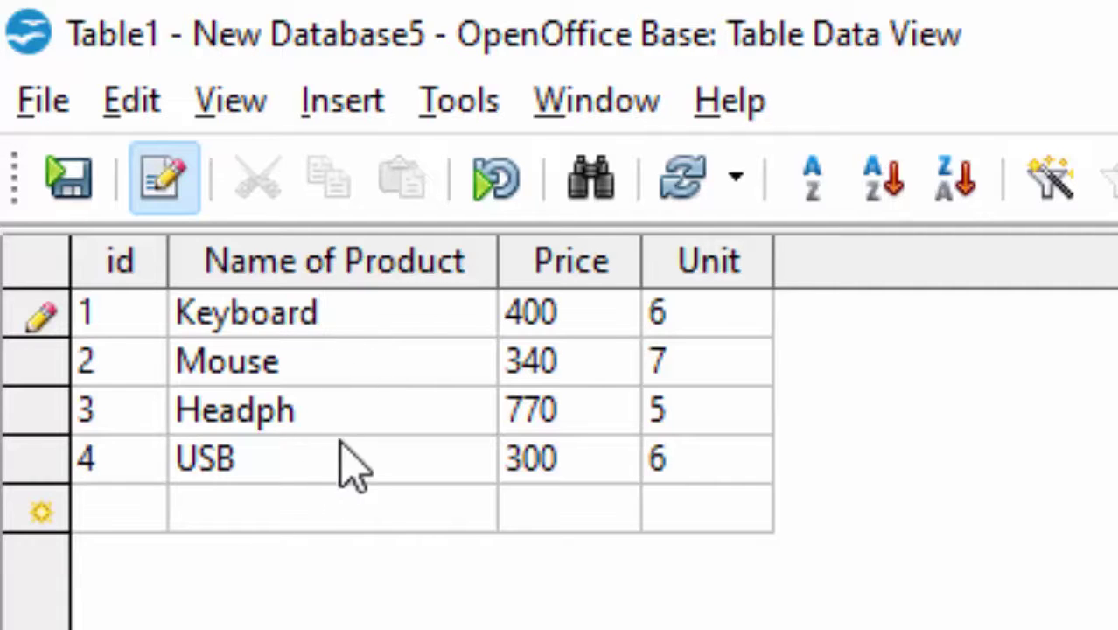
left_click_drag(363, 416, 355, 385)
- Complete row 3's product name as Headphone and save it
left_click(352, 408)
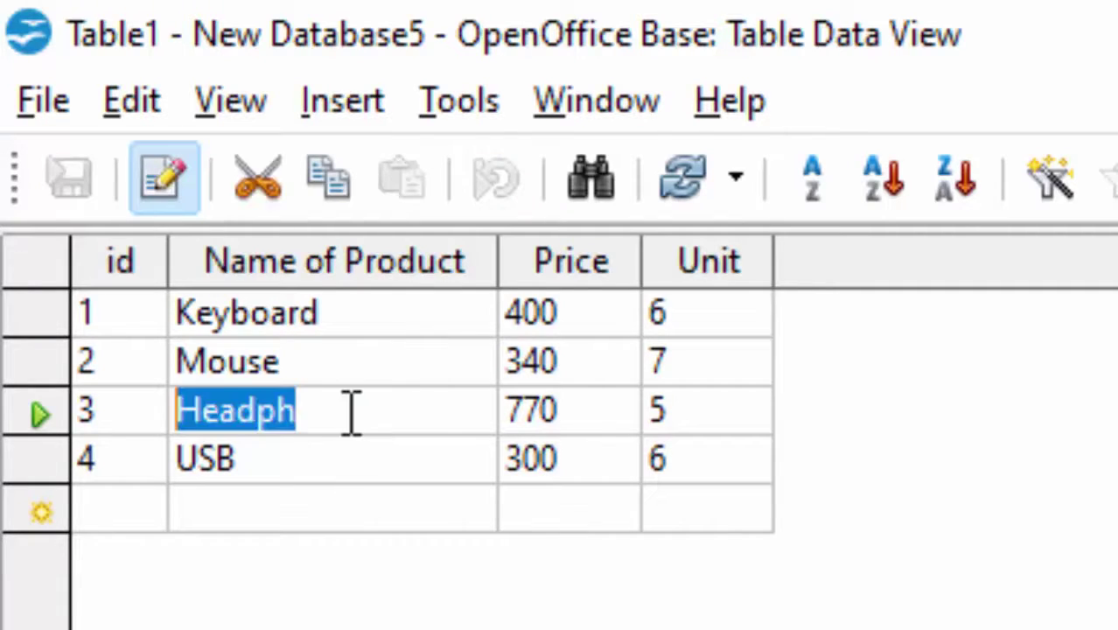
left_click(351, 411)
type("on")
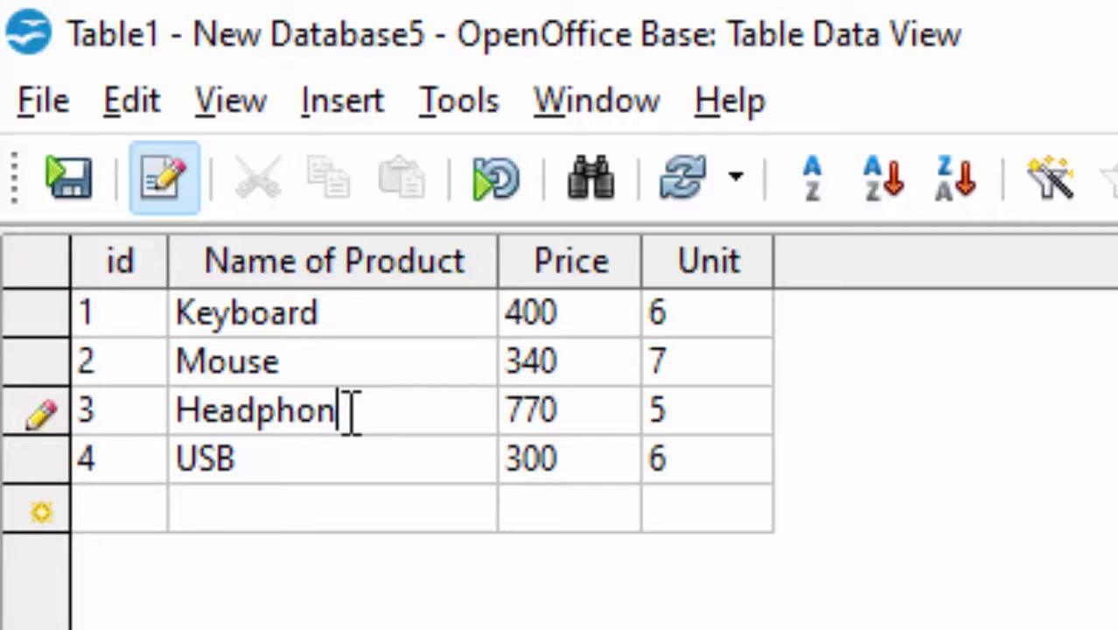
type("e")
left_click(343, 458)
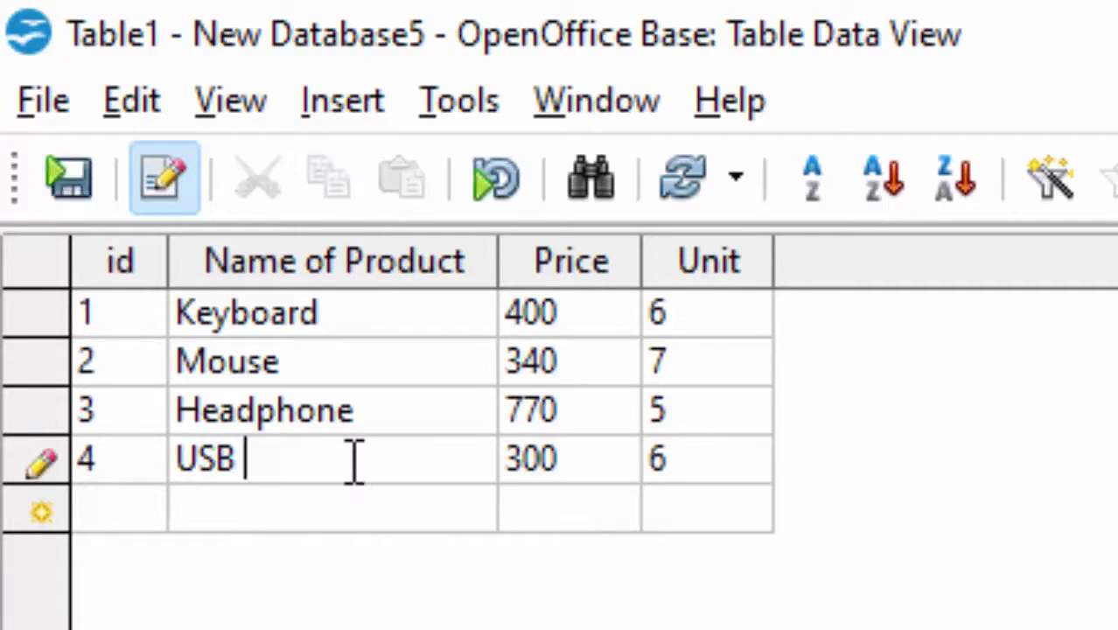
- Replace row 4's product name with 'USB cable' and save the record
type("c")
key("BackSpace")
key("BackSpace")
key("BackSpace")
type("USB cabl")
key("BackSpace")
key("BackSpace")
key("BackSpace")
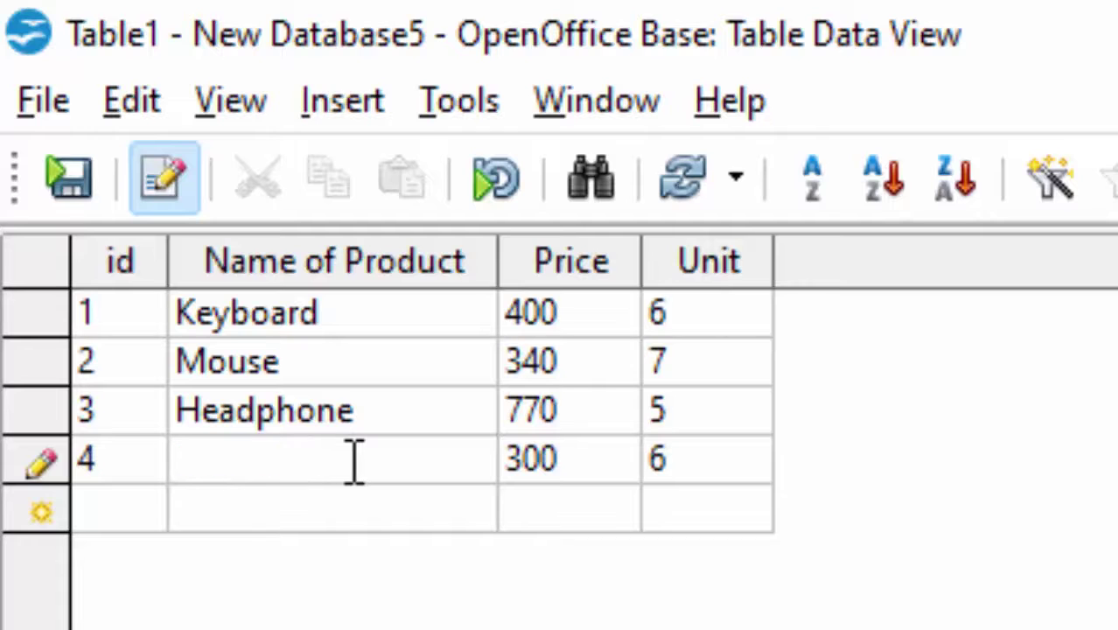
type("USB cable")
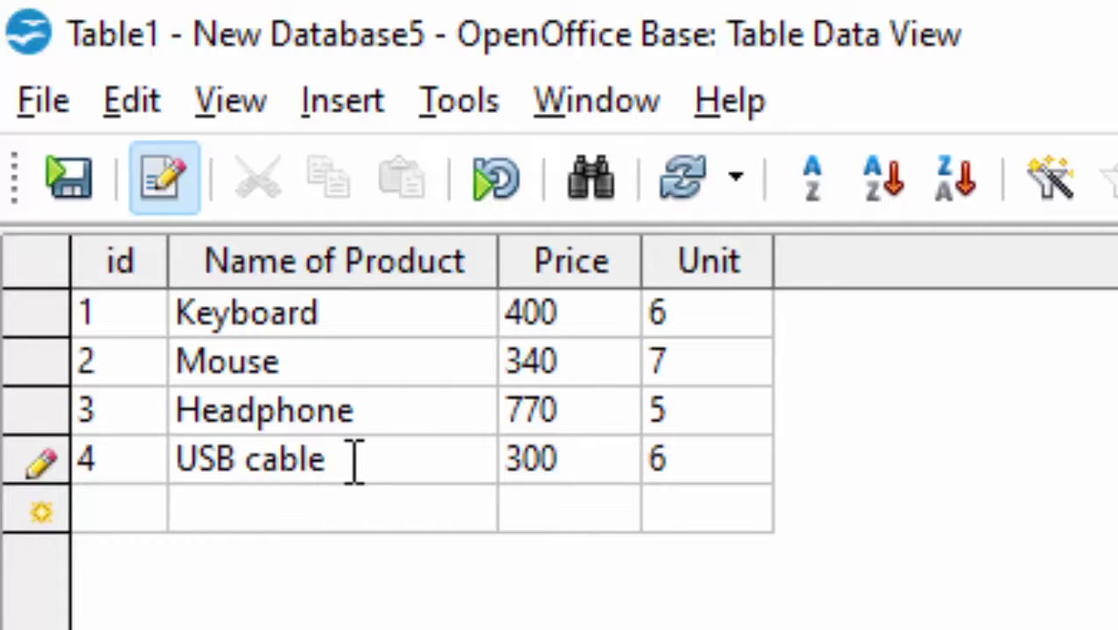
left_click(341, 508)
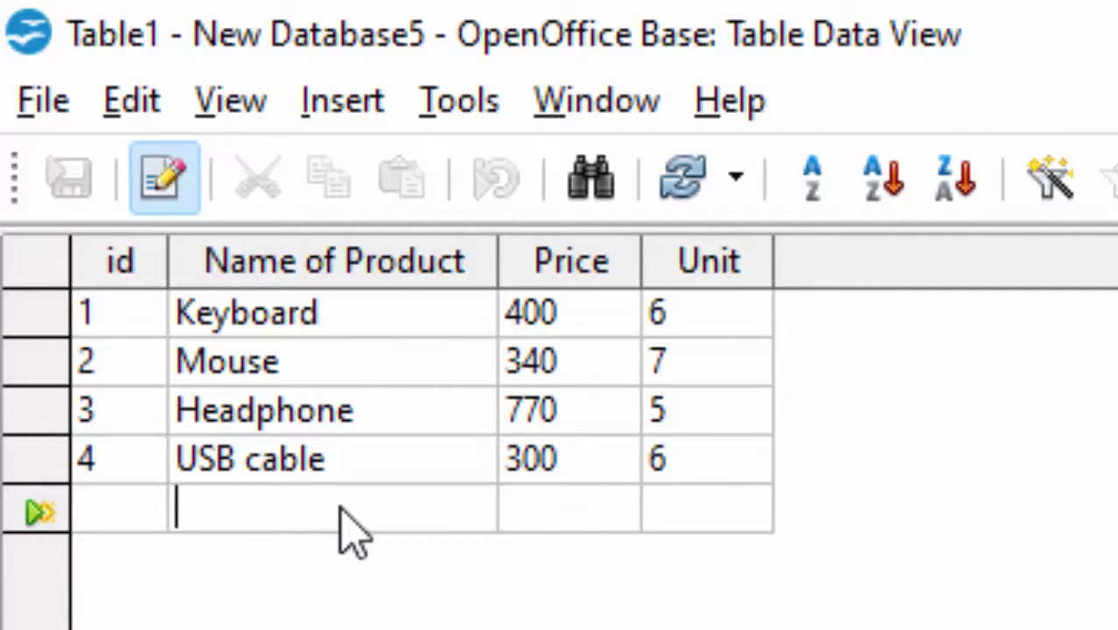
- Add a new record with id 5, name 'abcdefghij', price 700 and unit 6
left_click(105, 493)
left_click(111, 510)
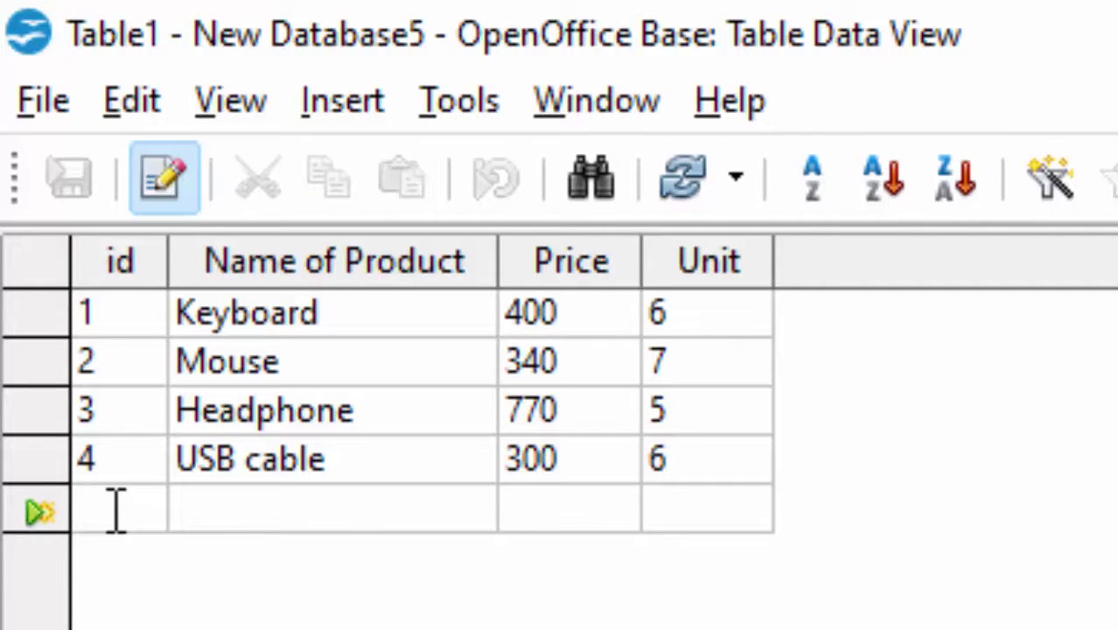
type("5")
key("Tab")
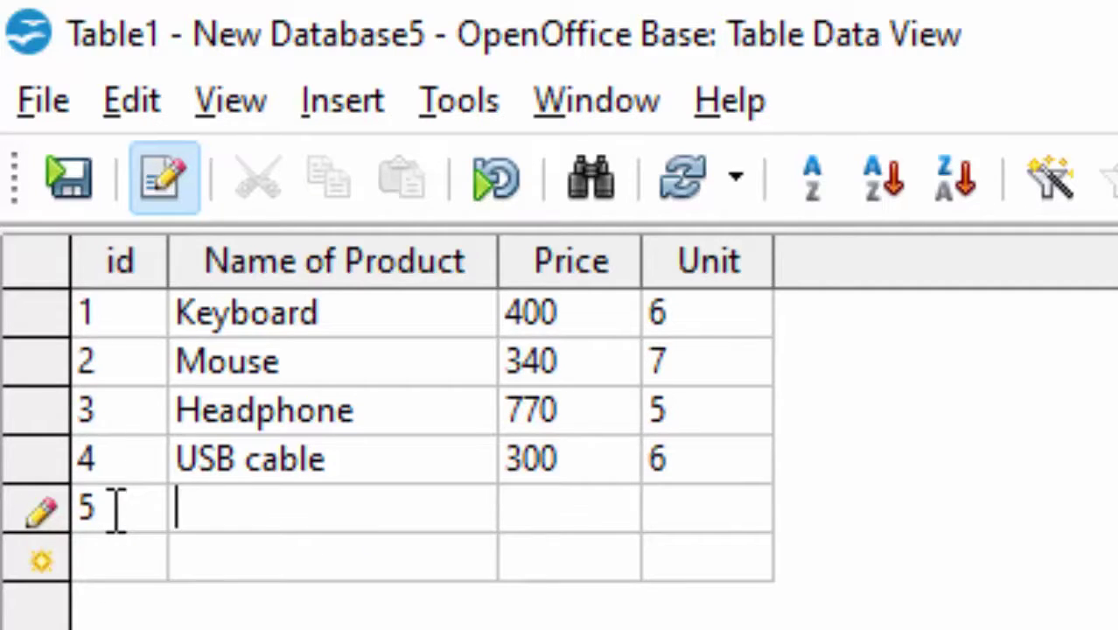
type("abc")
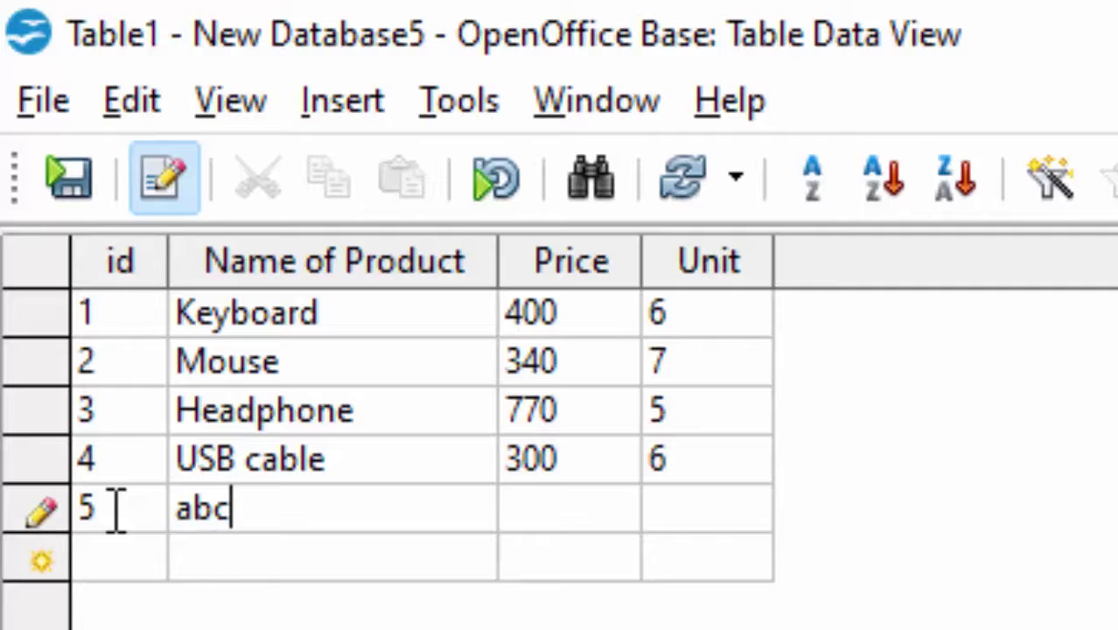
type("d")
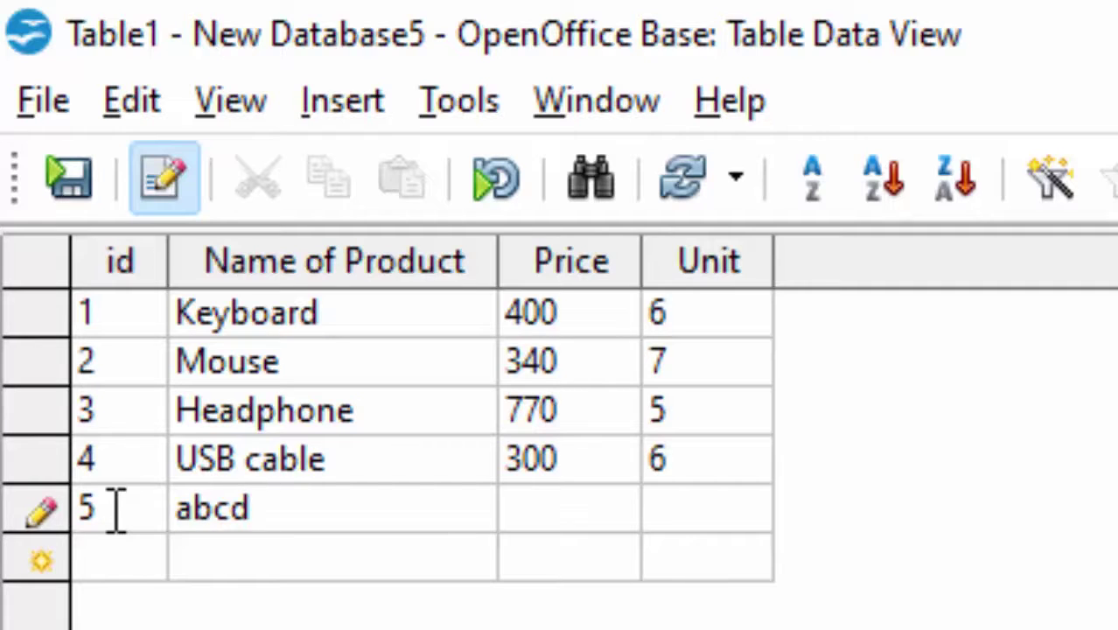
type("r")
key("BackSpace")
type("ef")
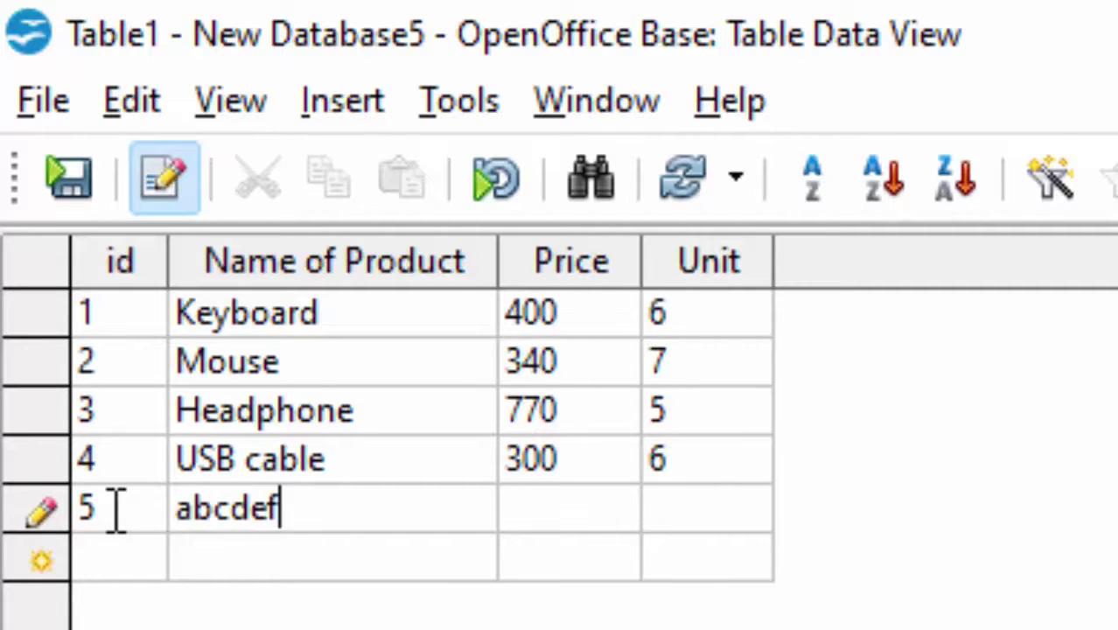
type("g")
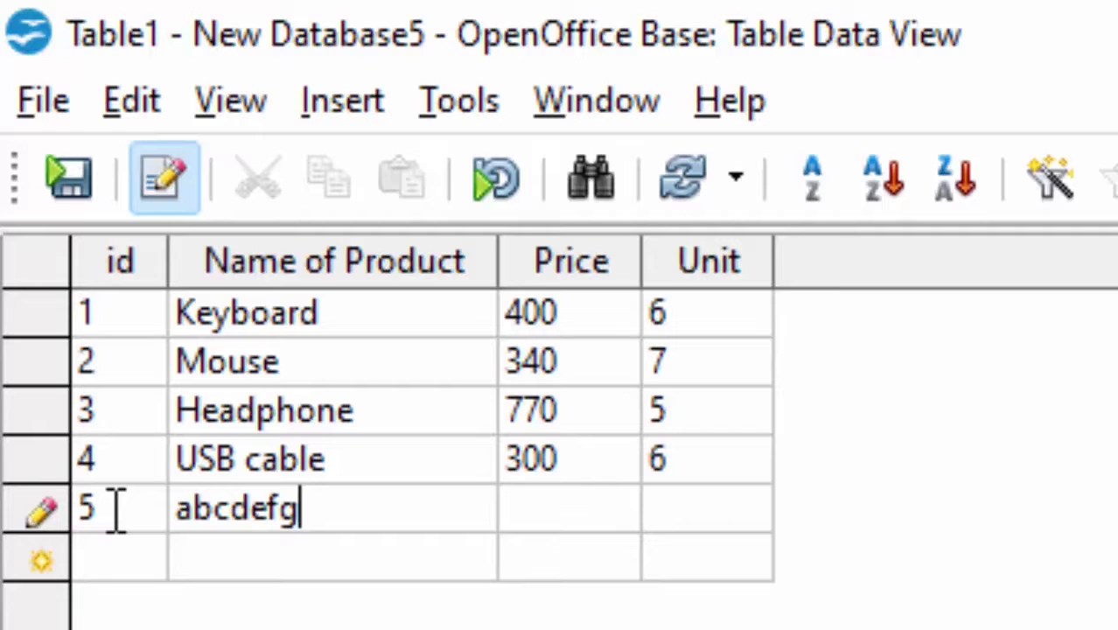
type("h")
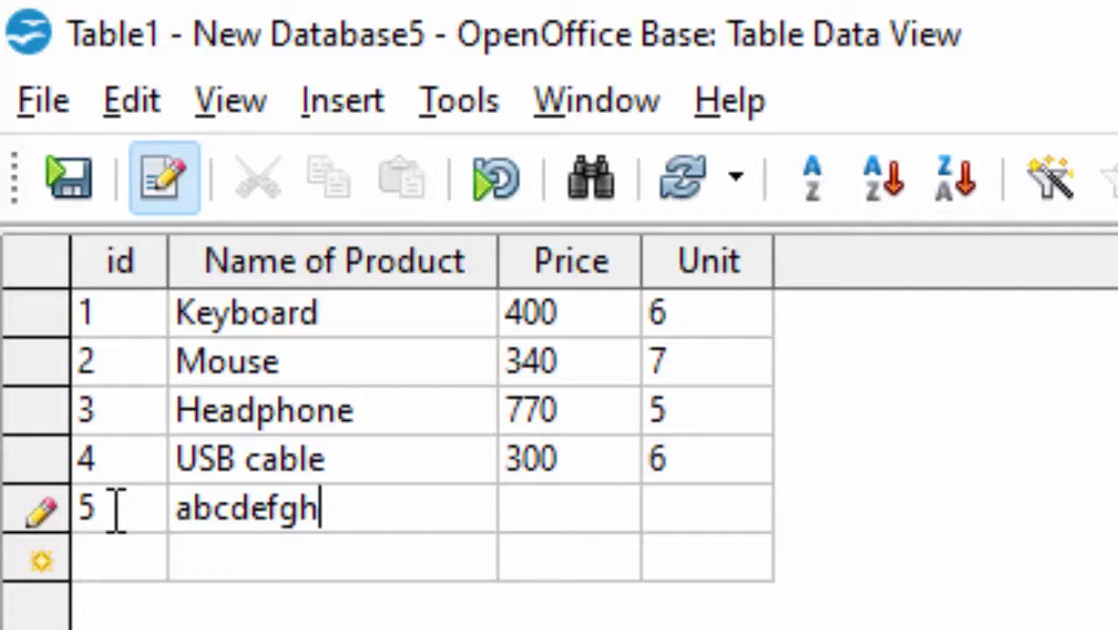
type("i")
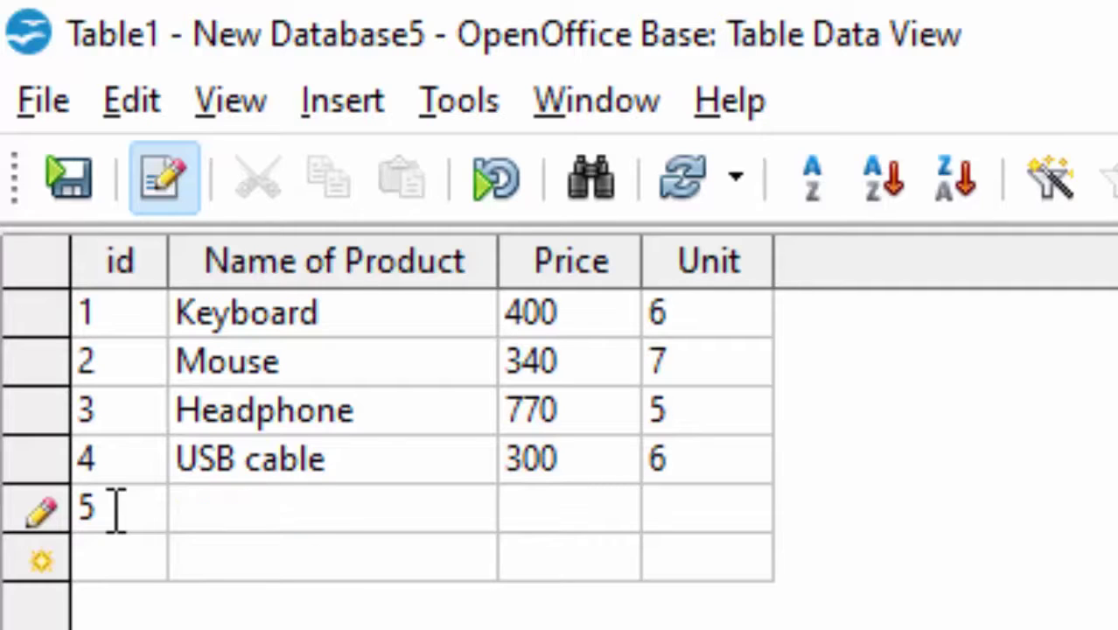
type("j")
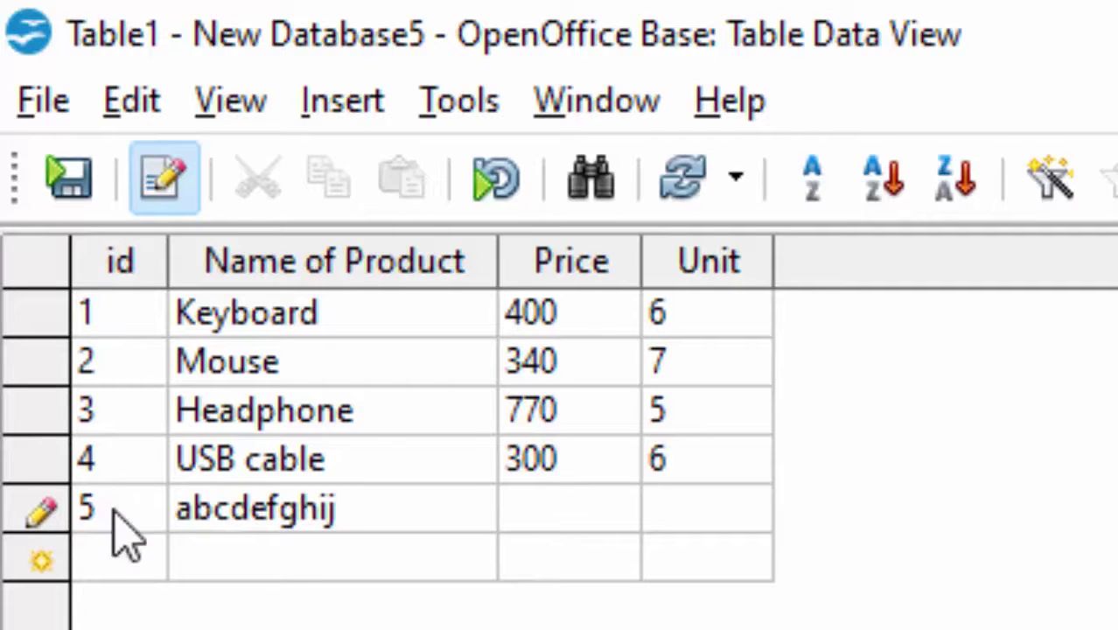
left_click(599, 501)
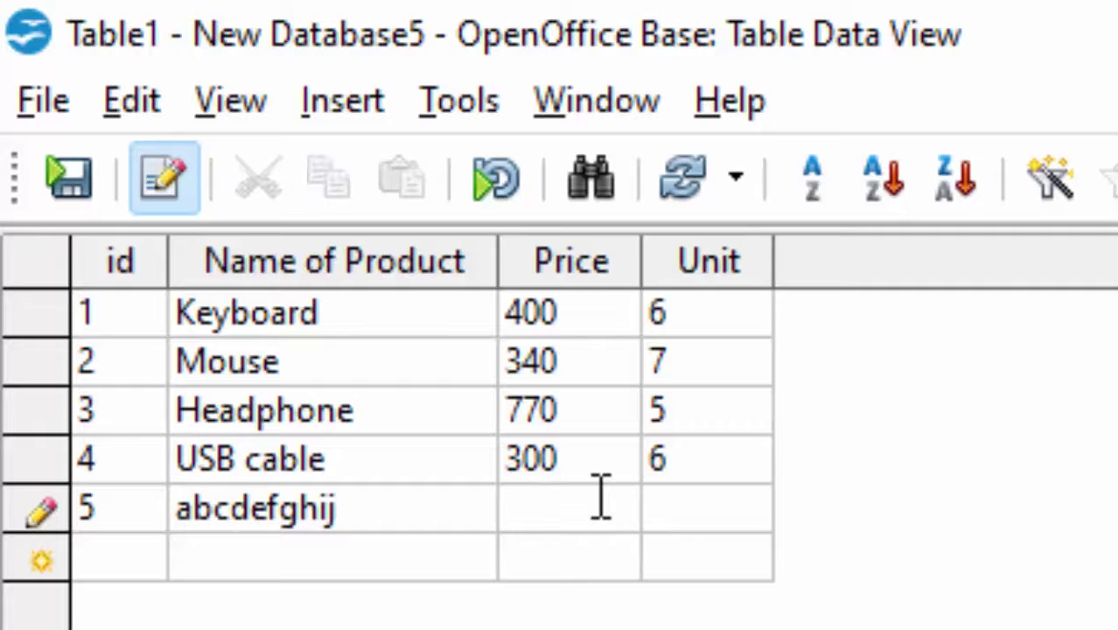
type("7")
type("00")
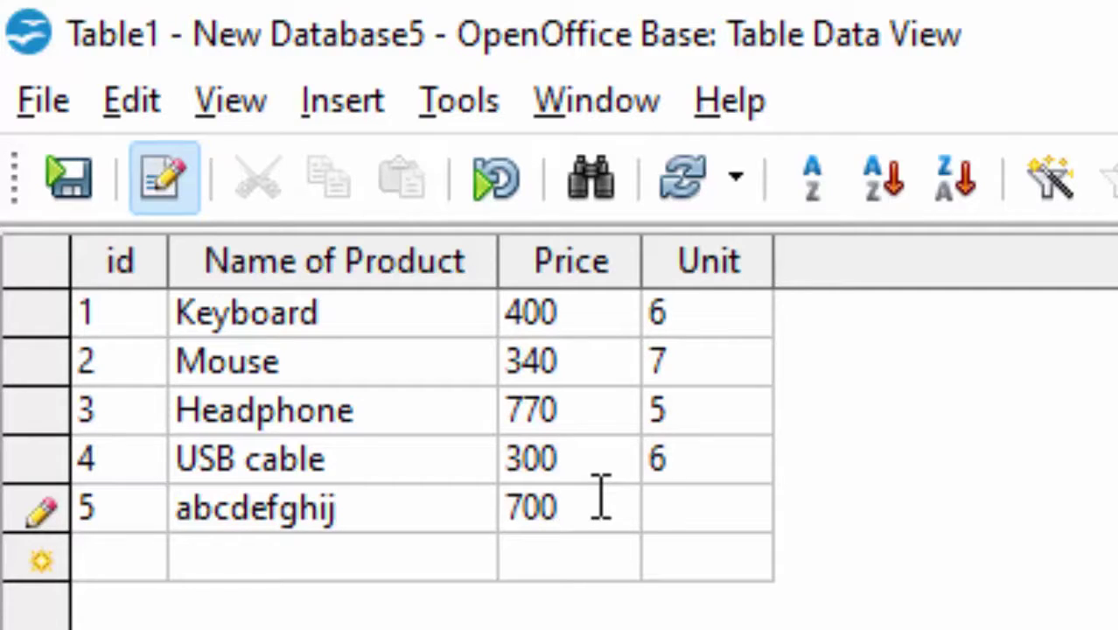
key("Tab")
type("6")
key("Tab")
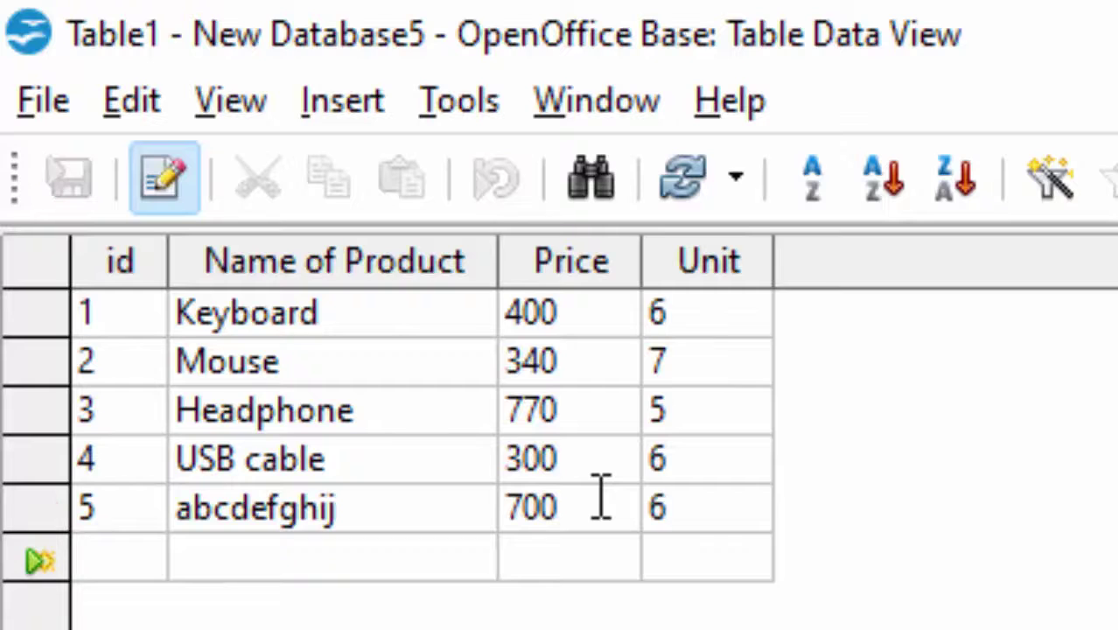
- Lengthen record 5's name to 'abcdefghijk' and dismiss the value-too-long error
left_click(397, 520)
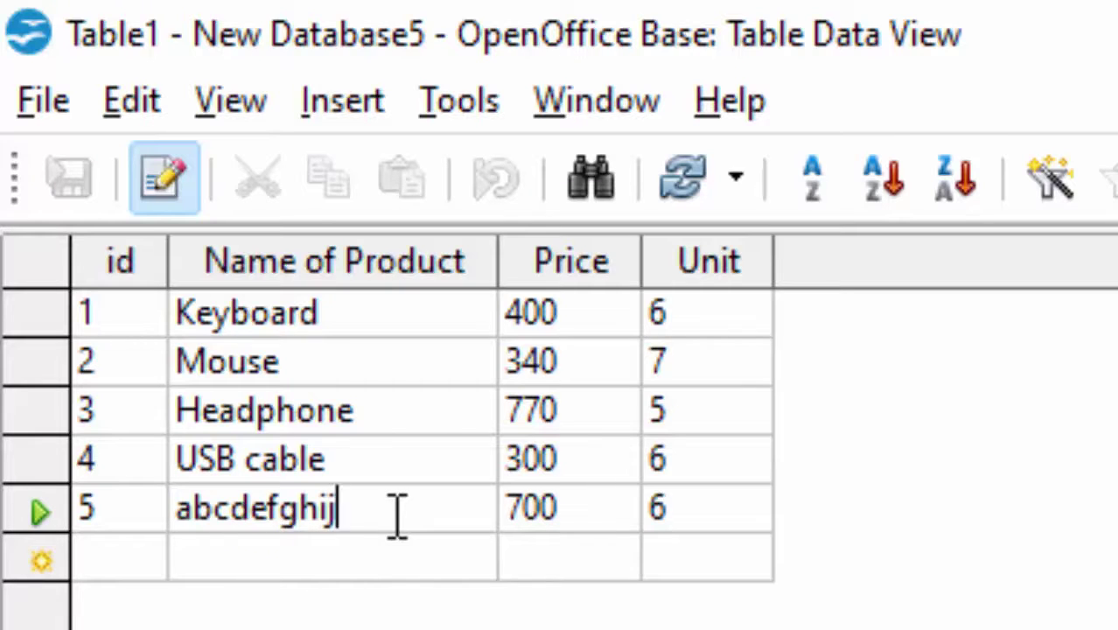
type("k")
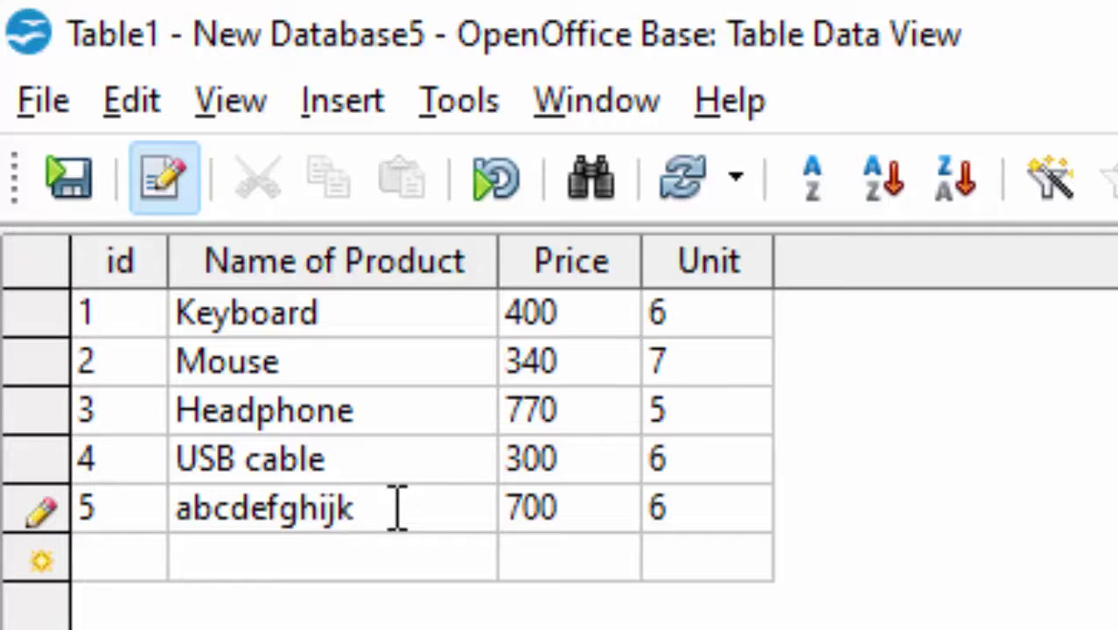
key("Tab")
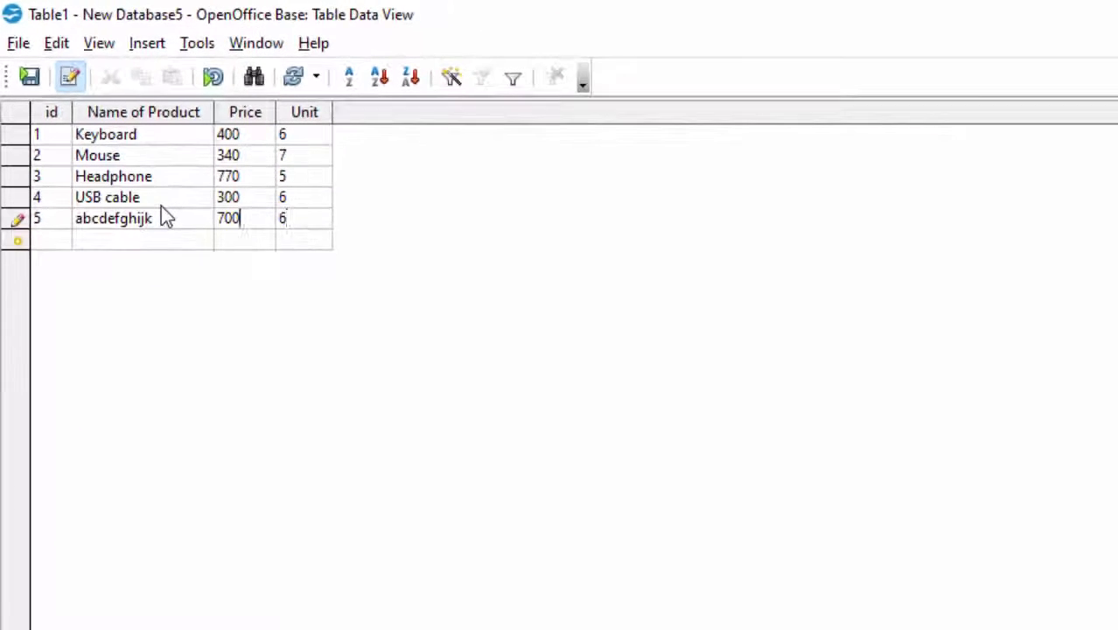
key("Tab")
key("Tab")
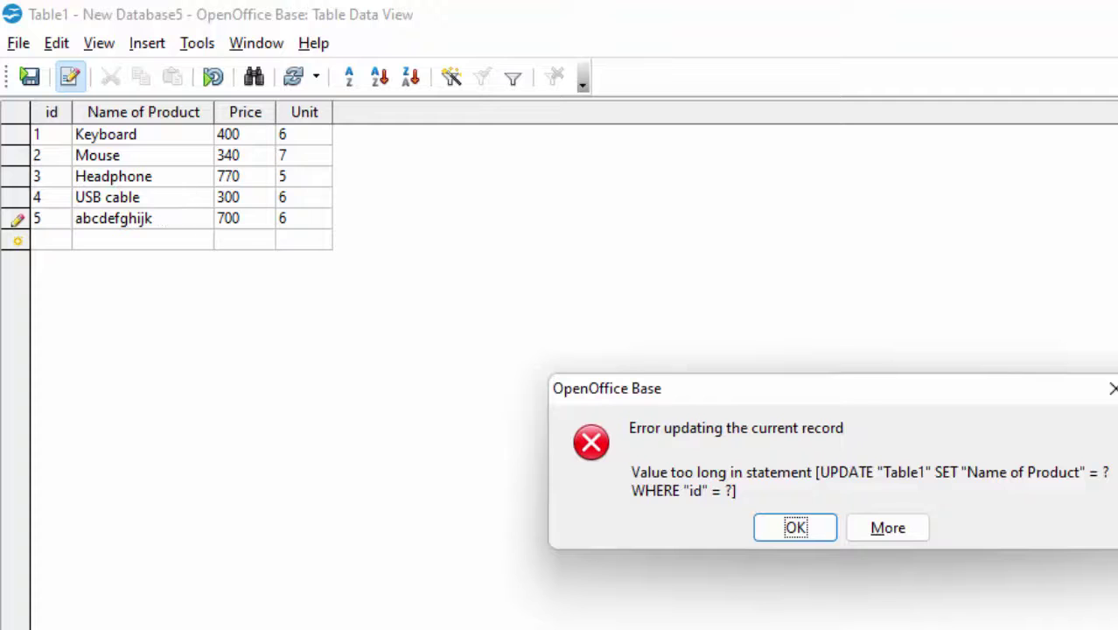
left_click(823, 526)
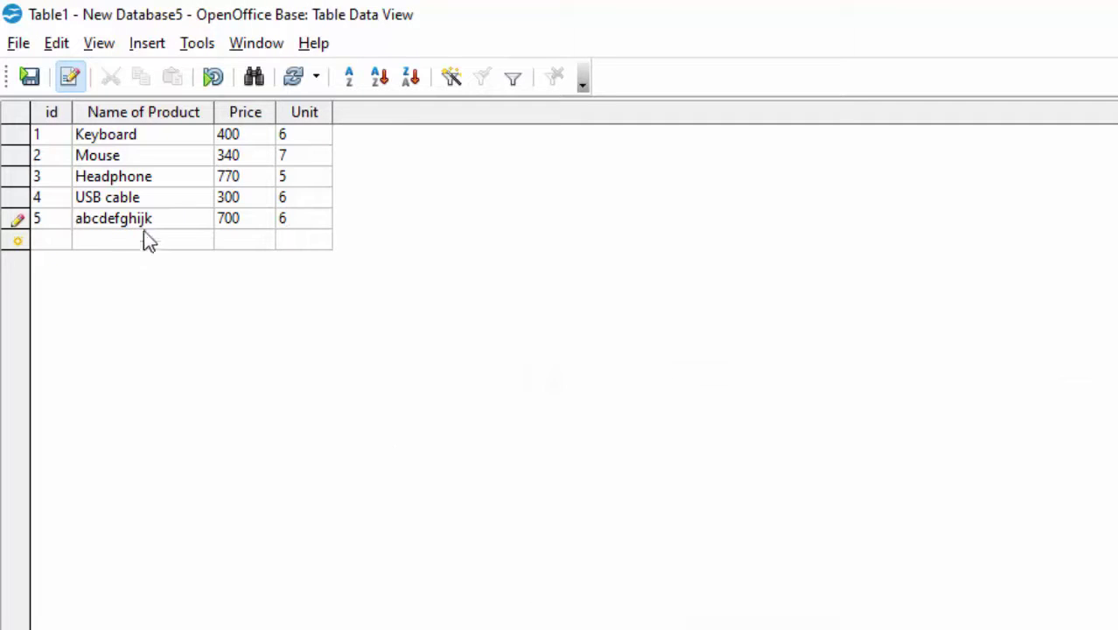
- Remove the extra 'k', then close Table1 and save the record
left_click(172, 219)
left_click(174, 217)
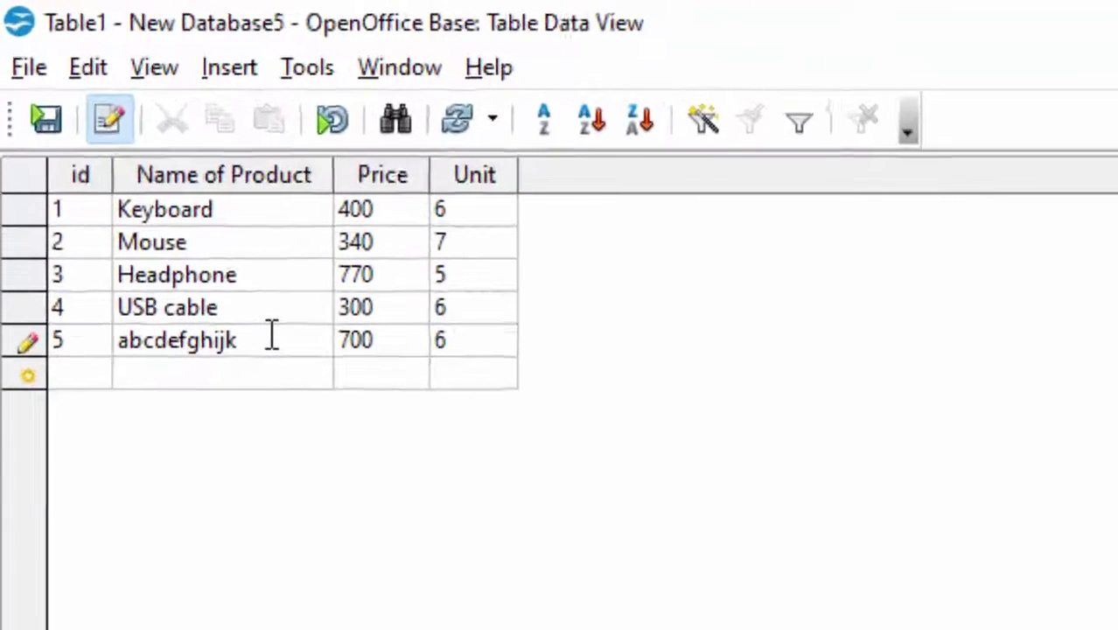
key("BackSpace")
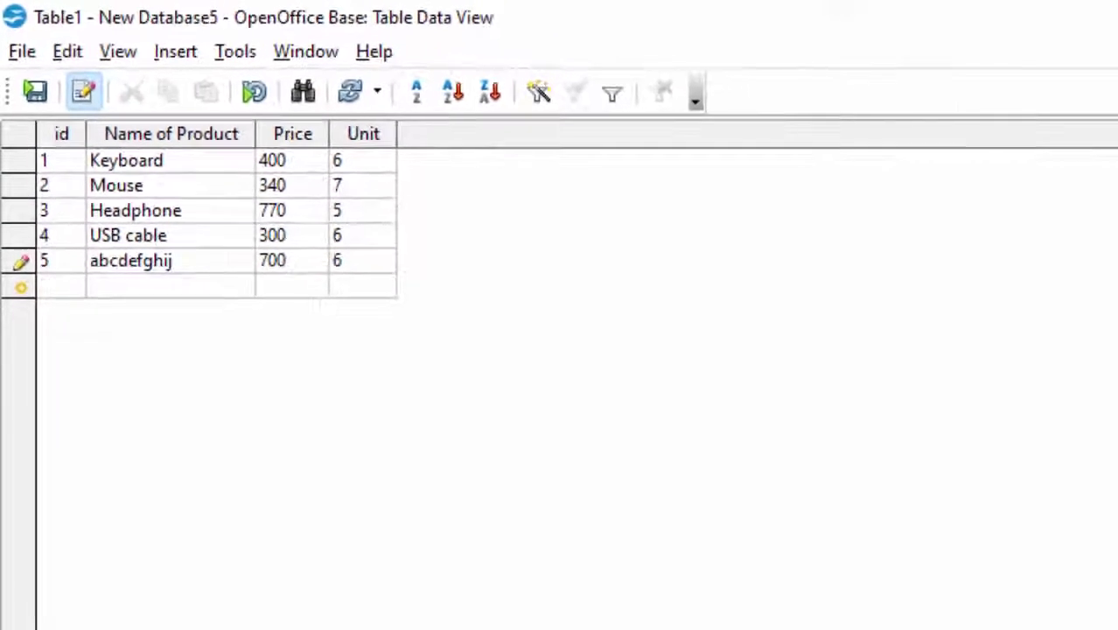
key("ctrl+w")
left_click(775, 502)
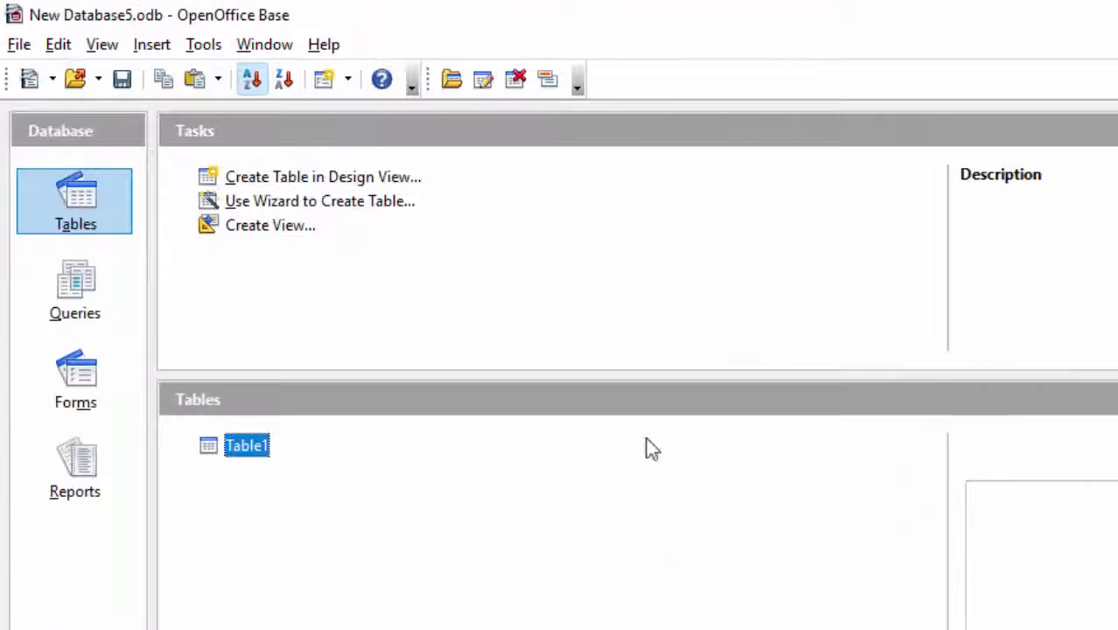
- Reopen Table1 to check its five records, ending with abcdefghij, 700, 6
double_click(219, 446)
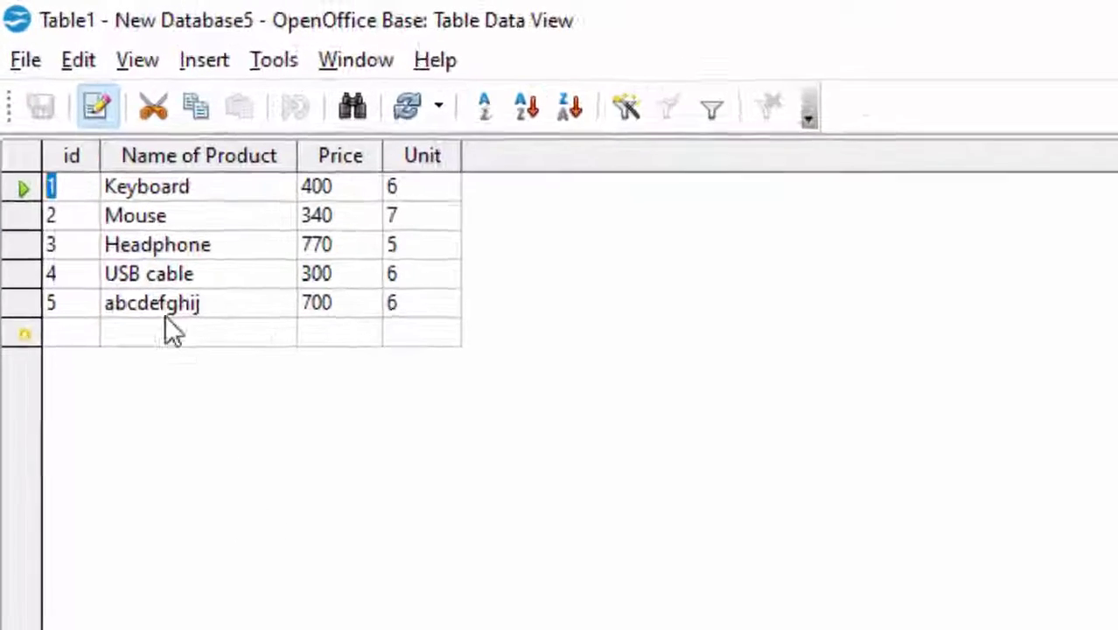